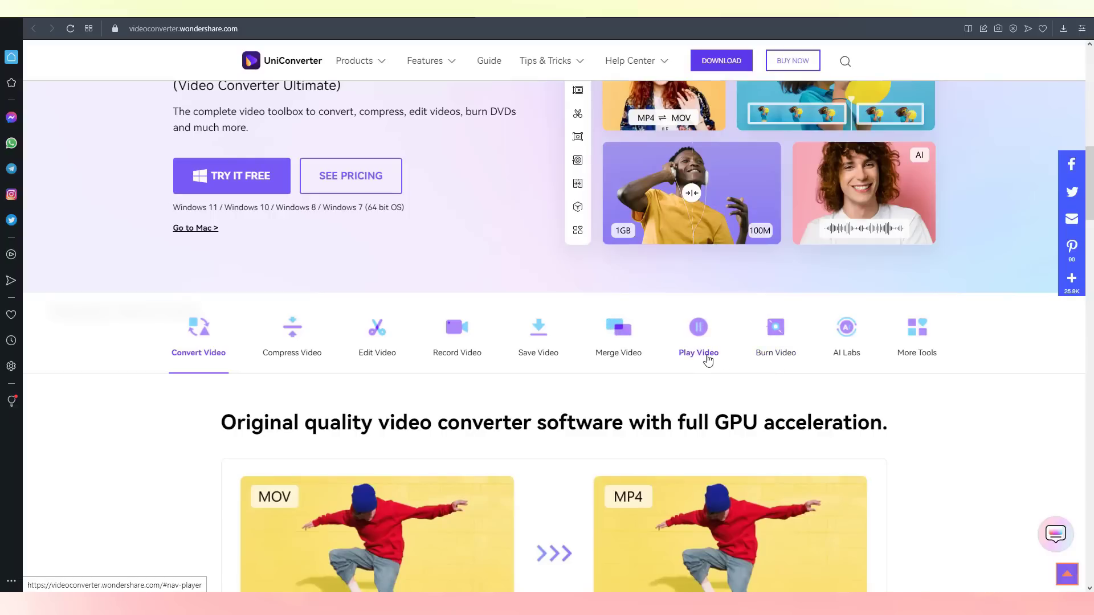
View the AI Labs section of the UniConverter product page.
{"action": "left_click", "coordinate": [848, 340]}
{"action": "scroll", "coordinate": [838, 373], "scroll_direction": "down", "scroll_amount": 3}
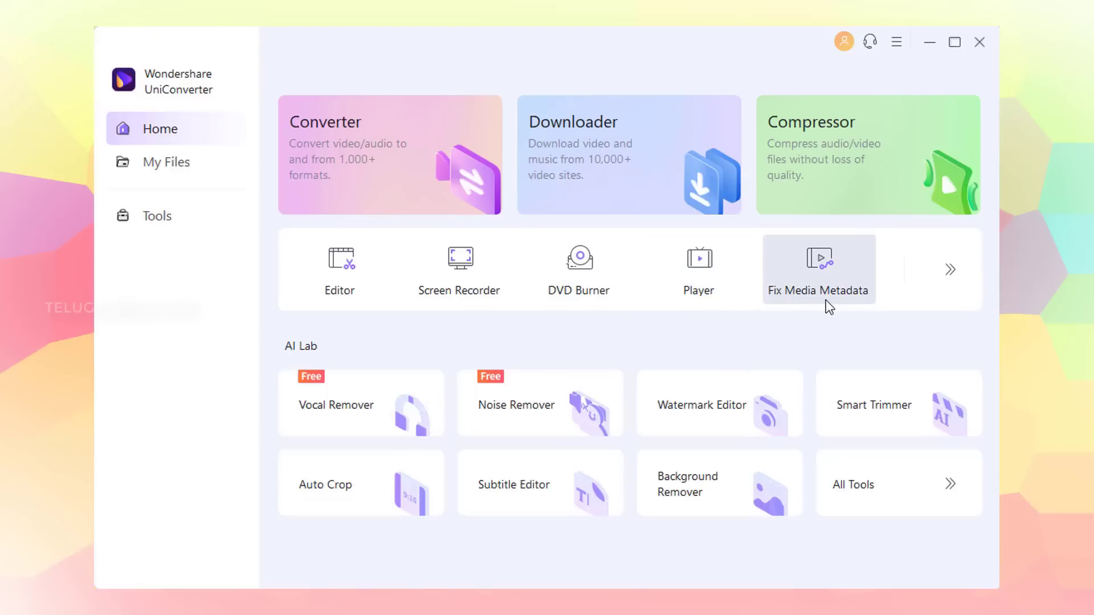
Switch to the UniConverter desktop program, browse its full tools list and download the Video Stabilization tool in AI Lab.
{"action": "left_click", "coordinate": [940, 273]}
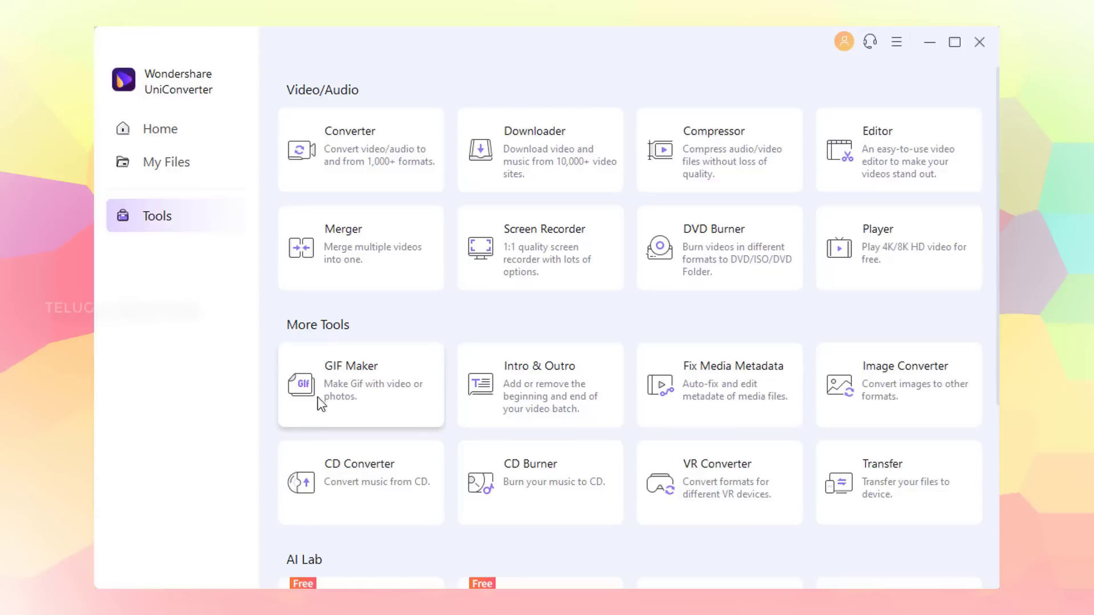
{"action": "scroll", "coordinate": [342, 395], "scroll_direction": "down", "scroll_amount": 2}
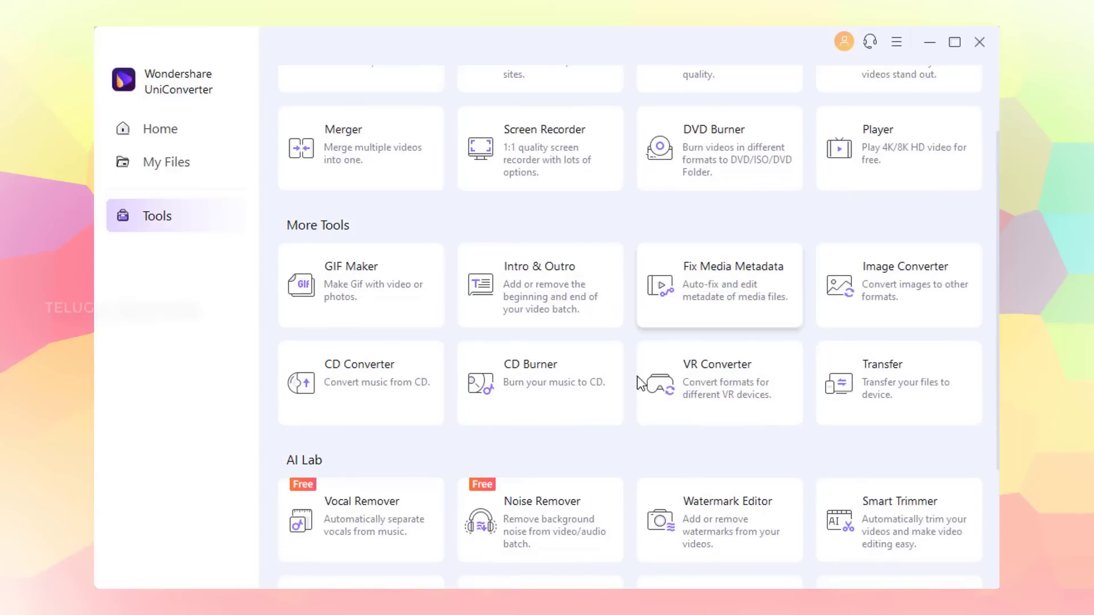
{"action": "scroll", "coordinate": [342, 384], "scroll_direction": "down", "scroll_amount": 2}
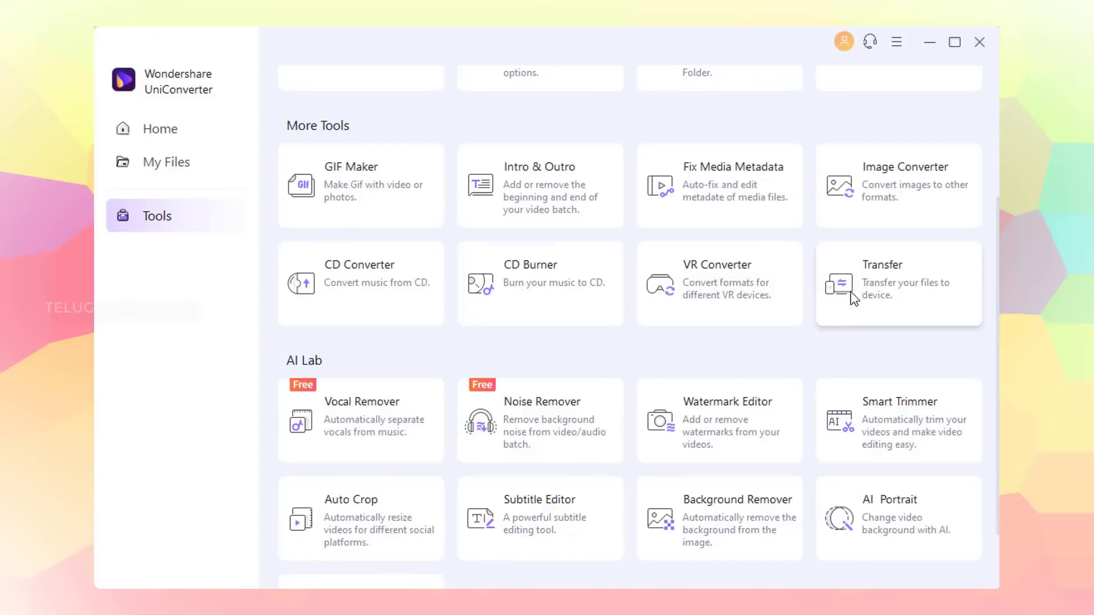
{"action": "scroll", "coordinate": [474, 400], "scroll_direction": "down", "scroll_amount": 2}
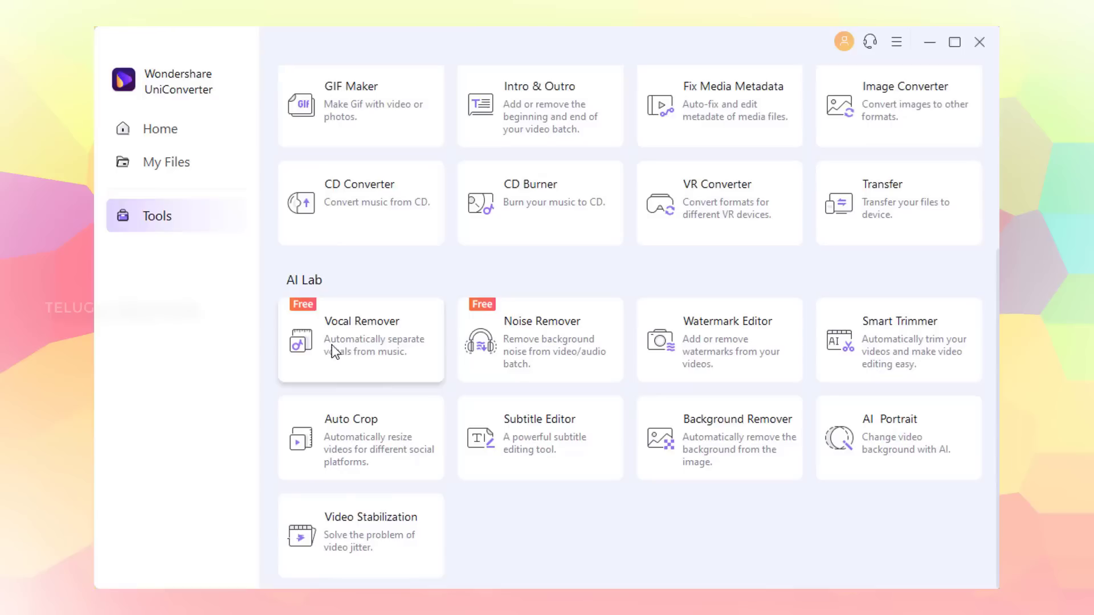
{"action": "left_click", "coordinate": [534, 363]}
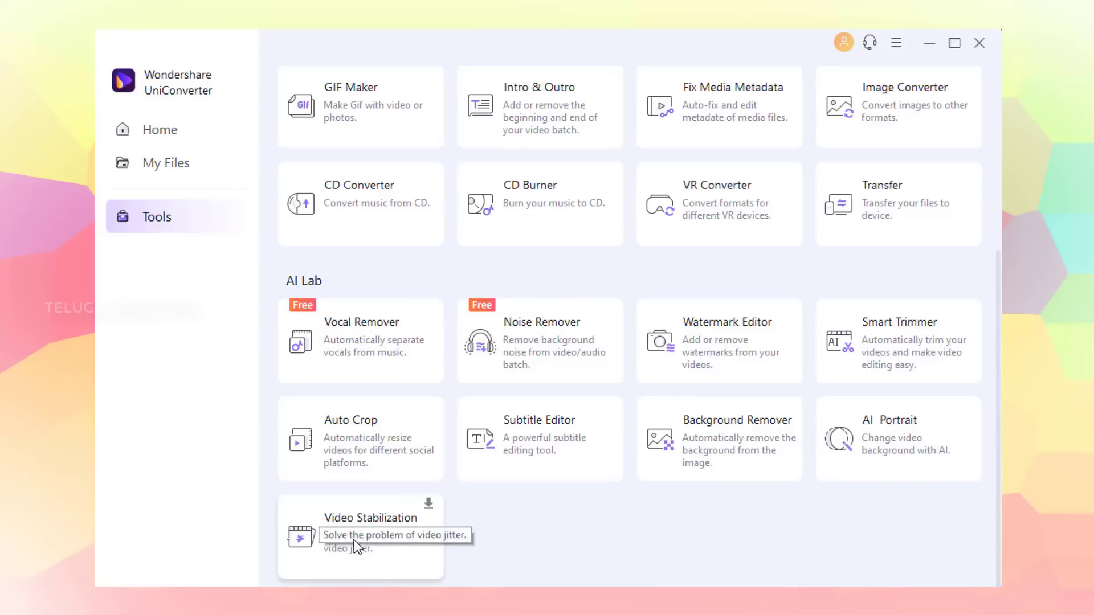
{"action": "left_click", "coordinate": [428, 502]}
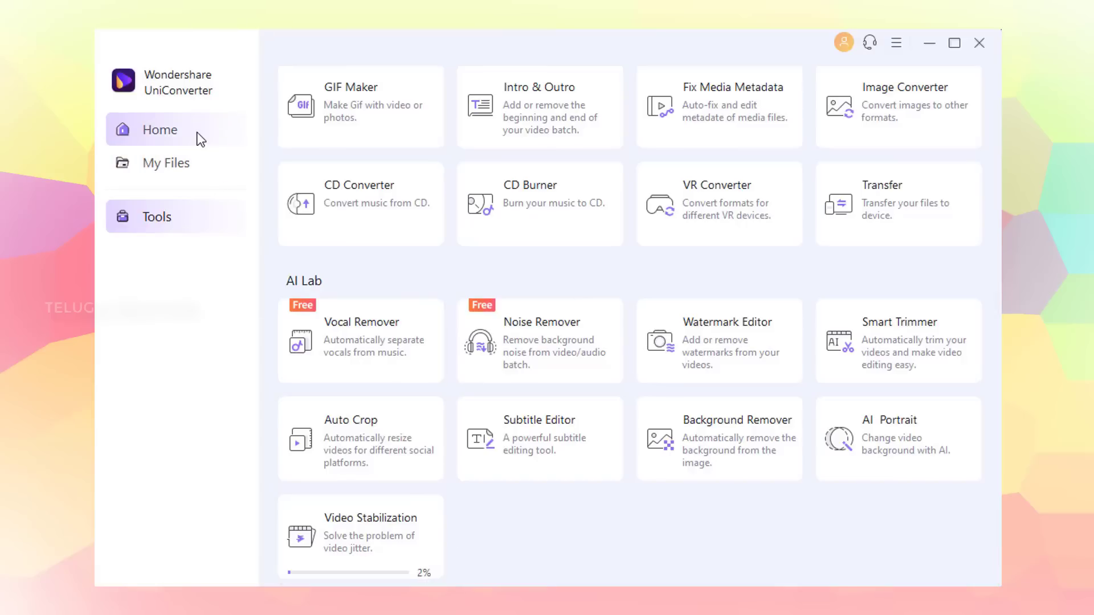
Load the video "how to find others location using mobile number Telugu" into the Editor's Trim tool and pause playback.
{"action": "left_click", "coordinate": [200, 136]}
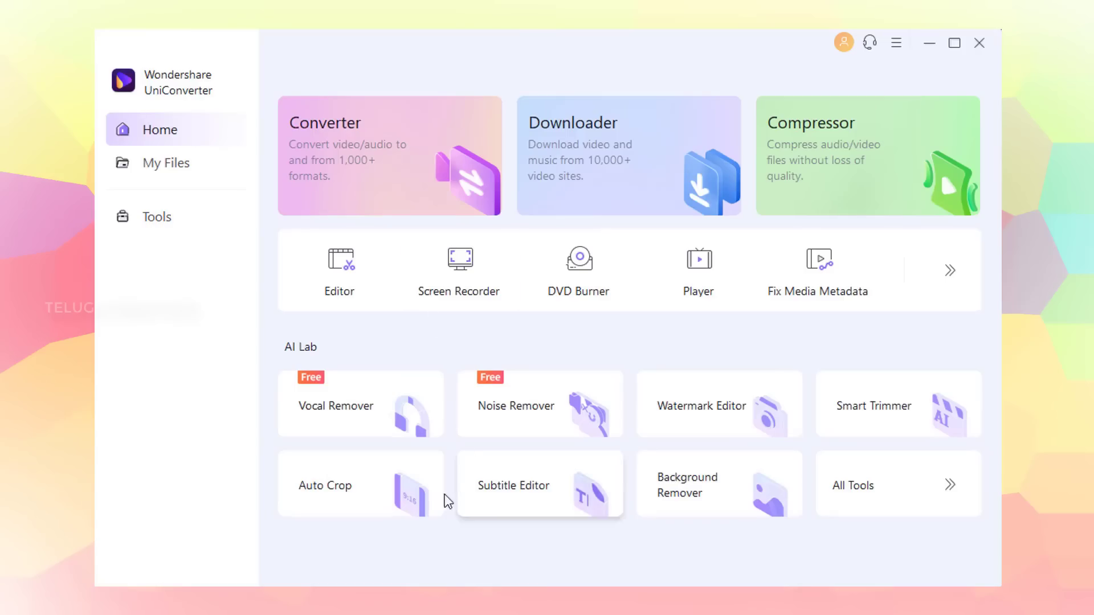
{"action": "left_click", "coordinate": [354, 271]}
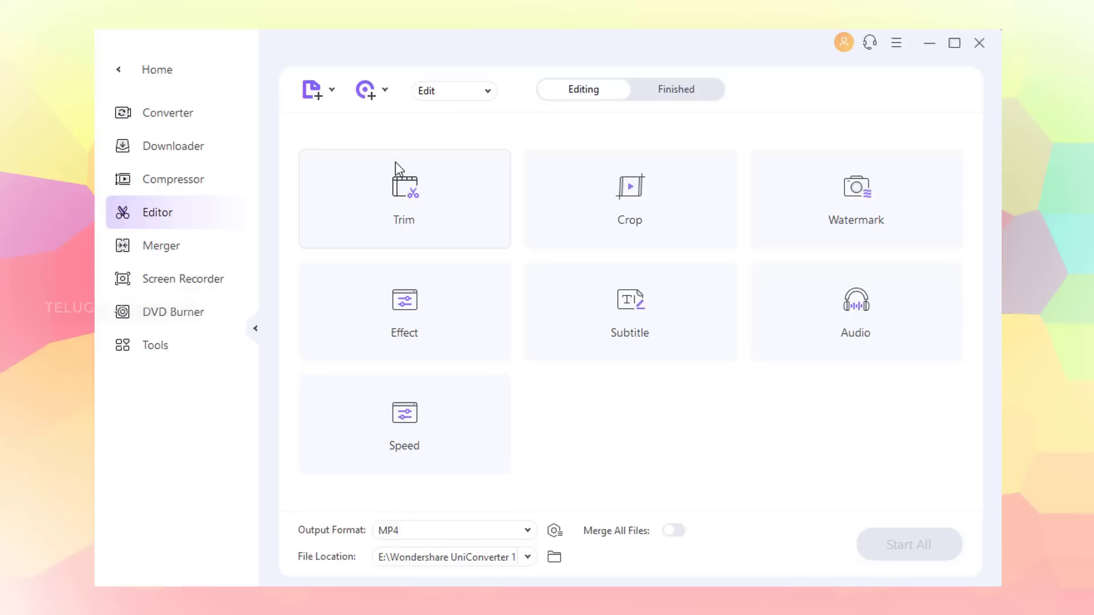
{"action": "left_click", "coordinate": [407, 206]}
{"action": "double_click", "coordinate": [319, 202]}
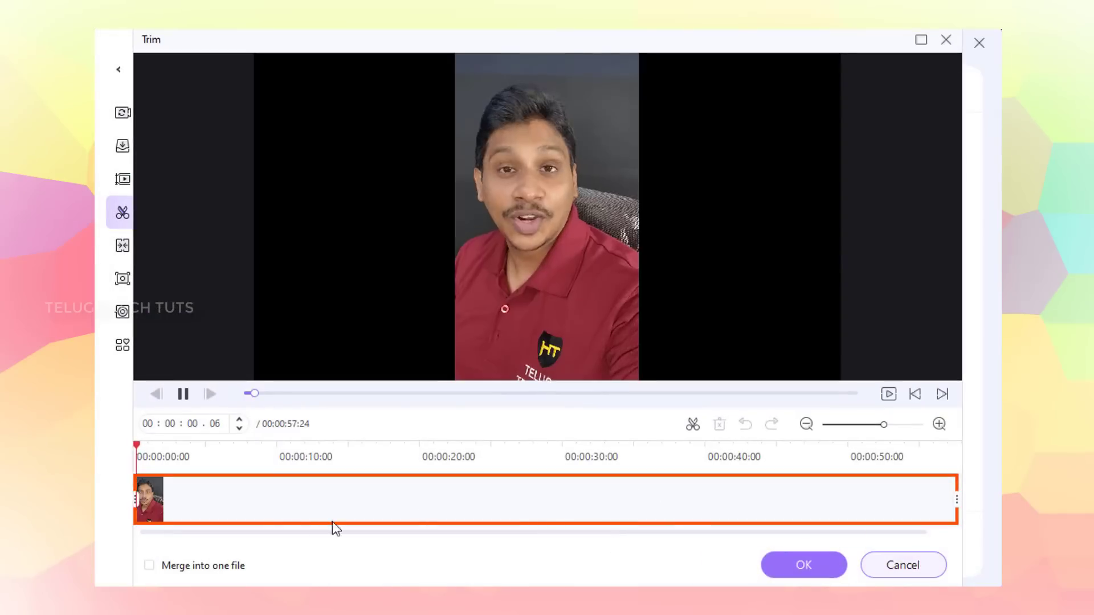
{"action": "left_click", "coordinate": [185, 394]}
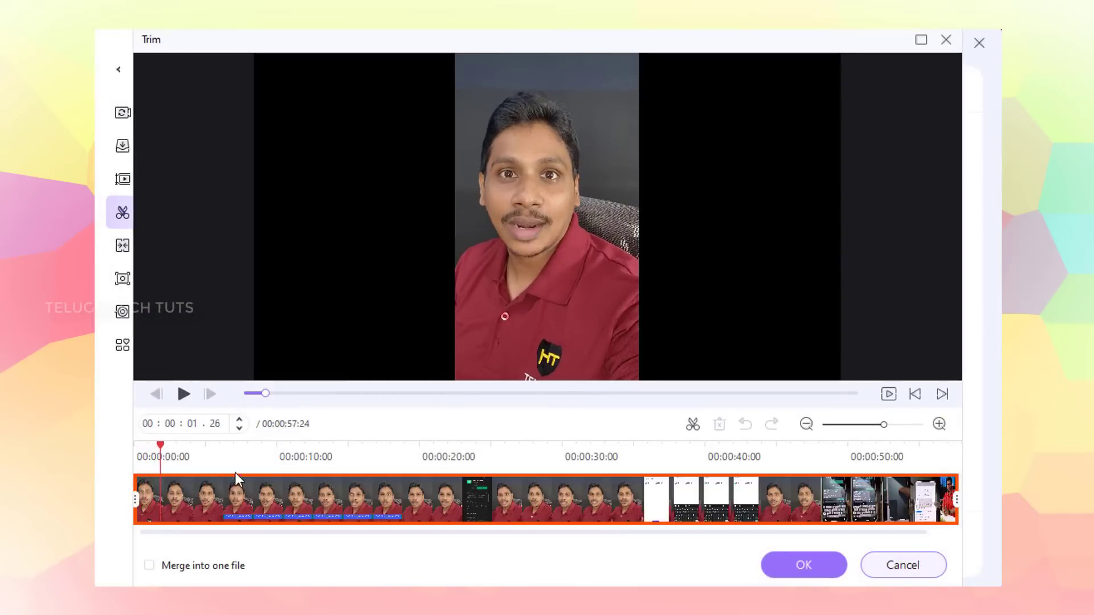
Split the clip on the trim timeline at 00:00:04.15 and at 00:00:12.10.
{"action": "left_click", "coordinate": [214, 458]}
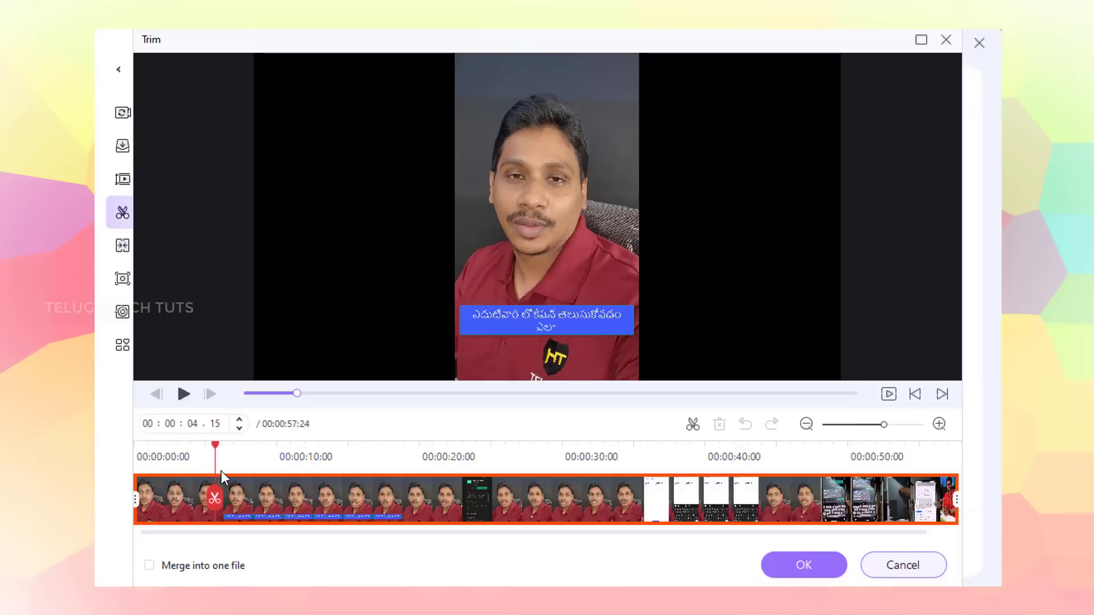
{"action": "left_click", "coordinate": [692, 426]}
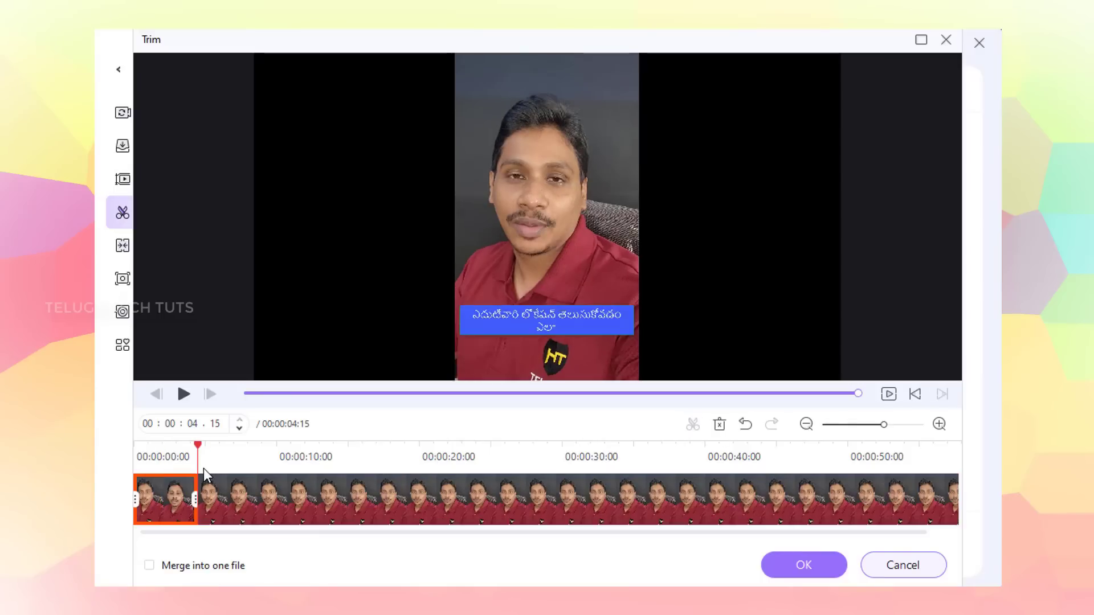
{"action": "left_click", "coordinate": [309, 456]}
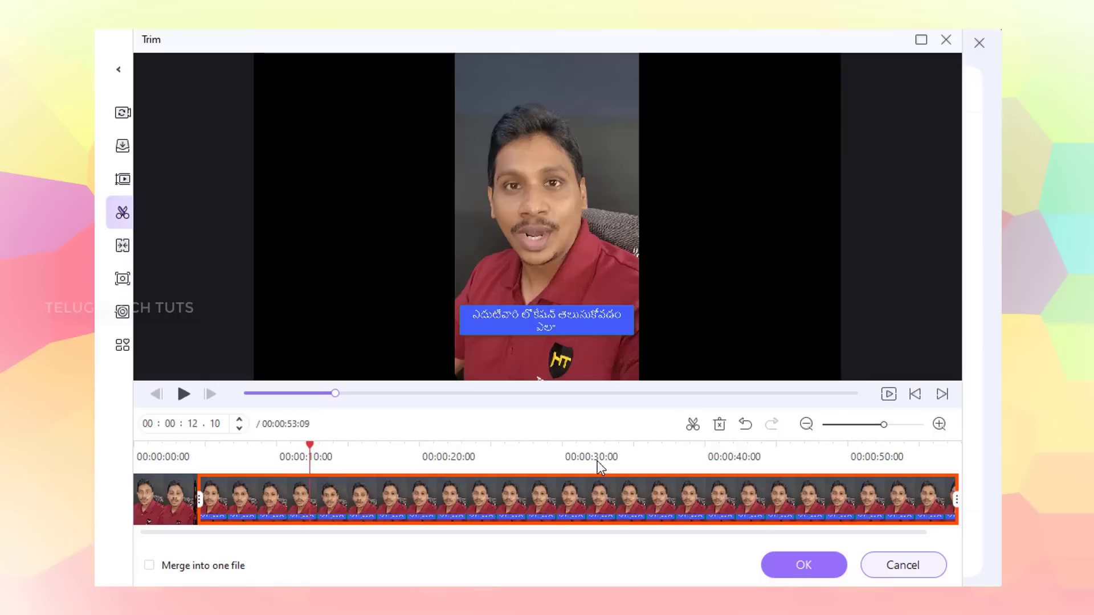
{"action": "left_click", "coordinate": [693, 425]}
Delete the middle segment between the two cuts and apply the trim.
{"action": "left_click", "coordinate": [255, 507]}
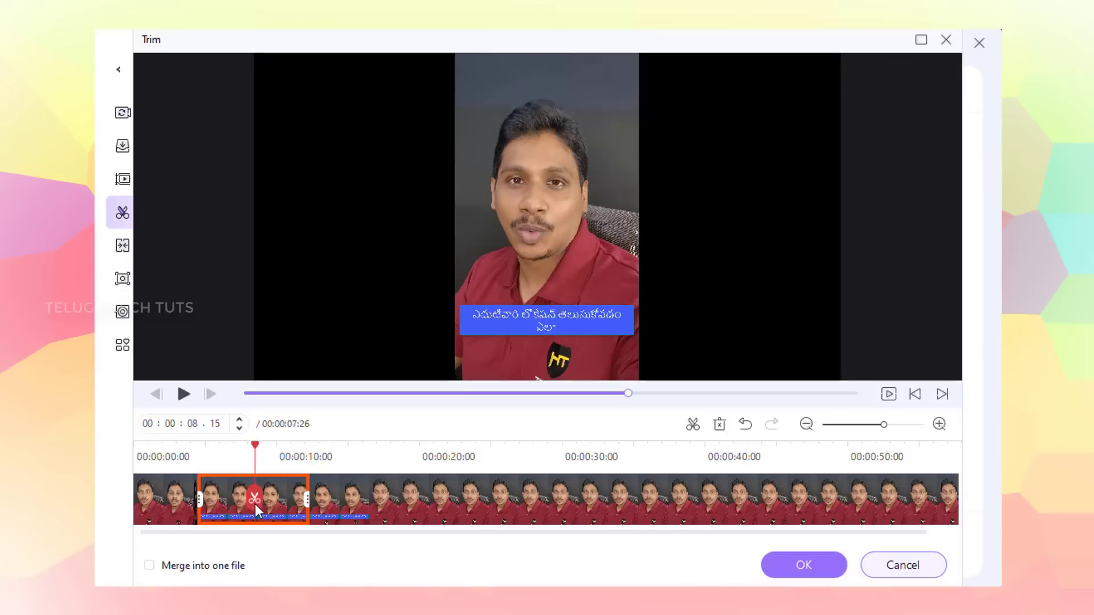
{"action": "left_click", "coordinate": [716, 425]}
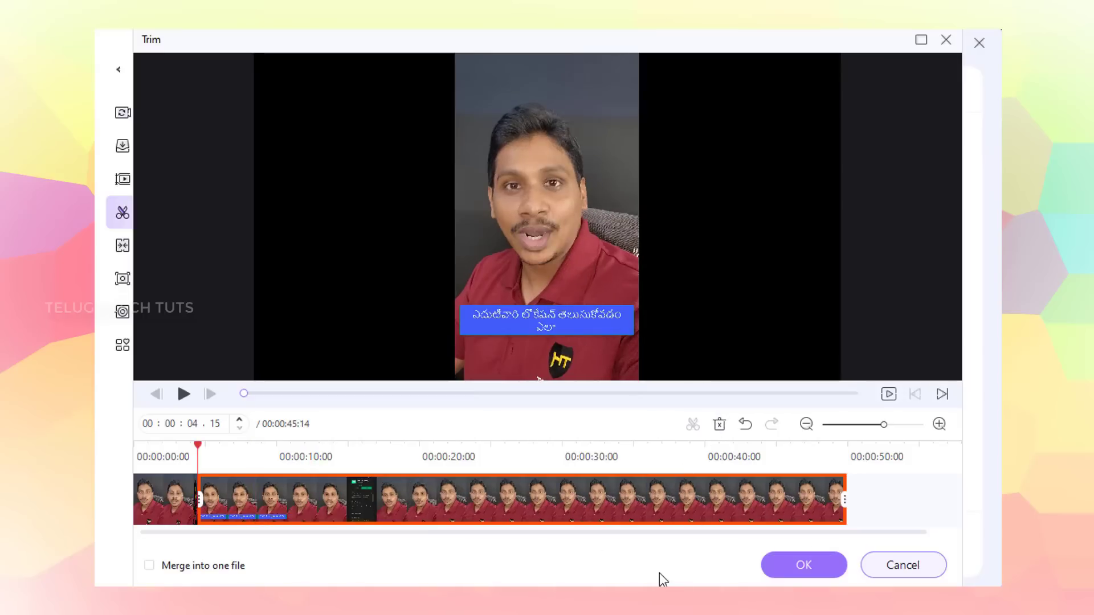
{"action": "left_click", "coordinate": [802, 577]}
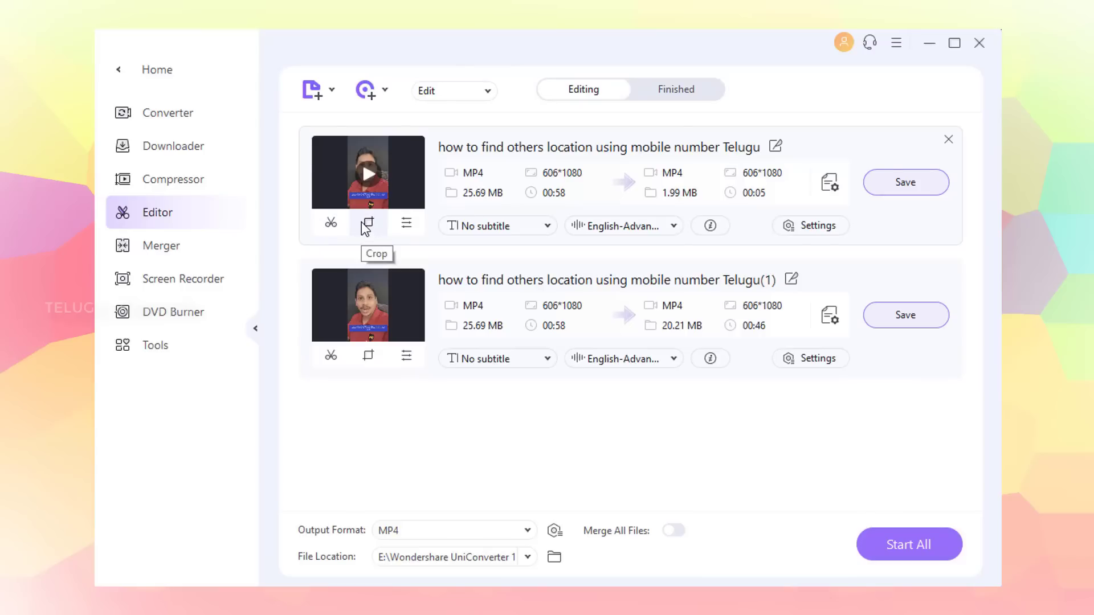
Add the video "how to find others location using mobile number Telugu" to the Converter and set the output format to AVI HD 1080P.
{"action": "left_click", "coordinate": [190, 122]}
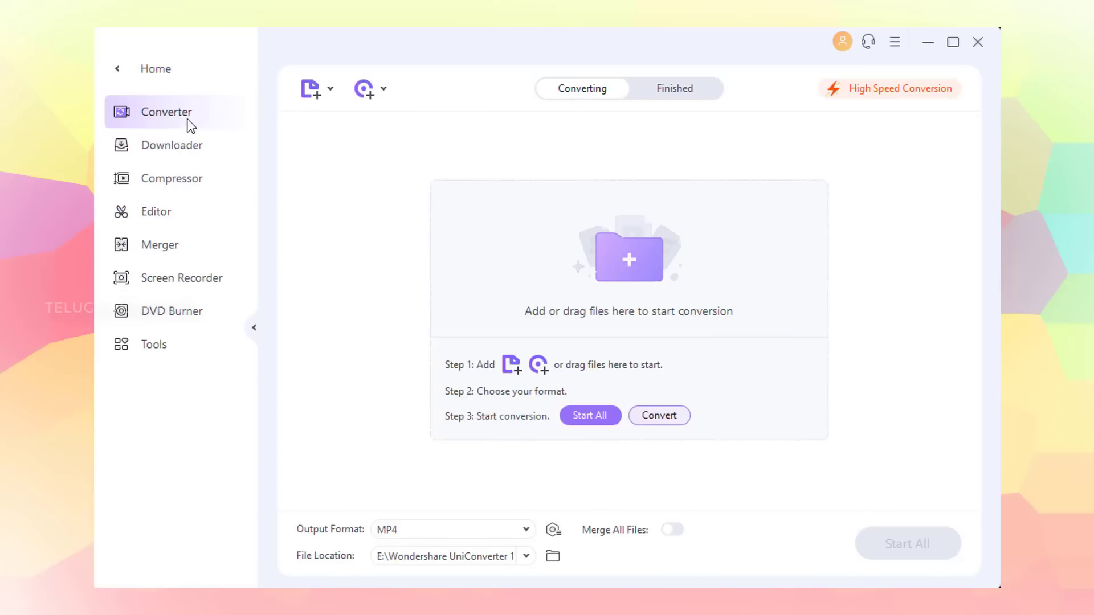
{"action": "left_click", "coordinate": [662, 418]}
{"action": "double_click", "coordinate": [296, 186]}
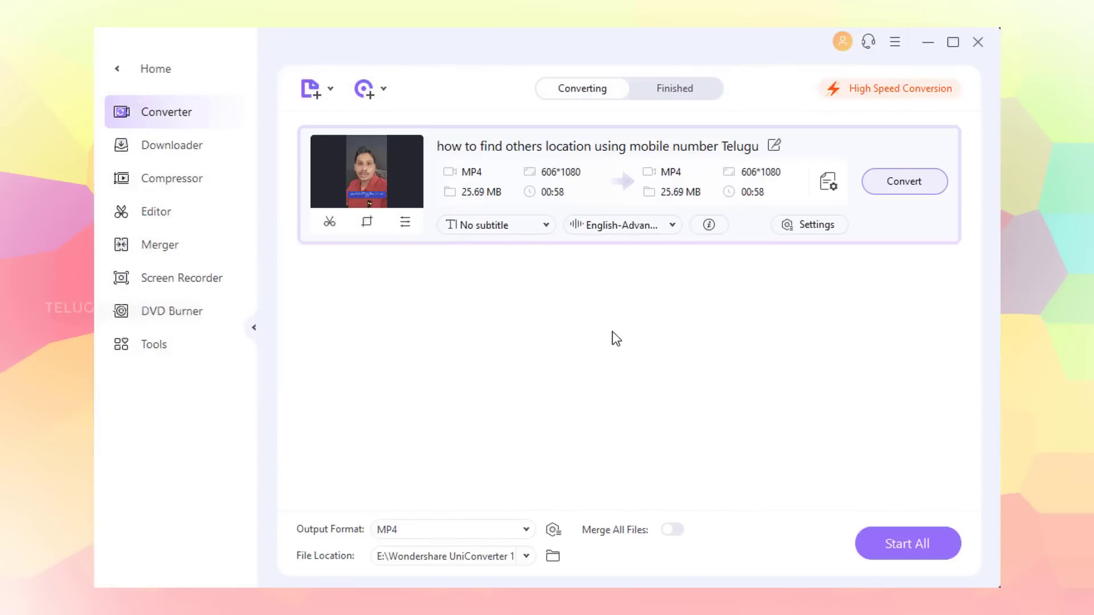
{"action": "left_click", "coordinate": [525, 529]}
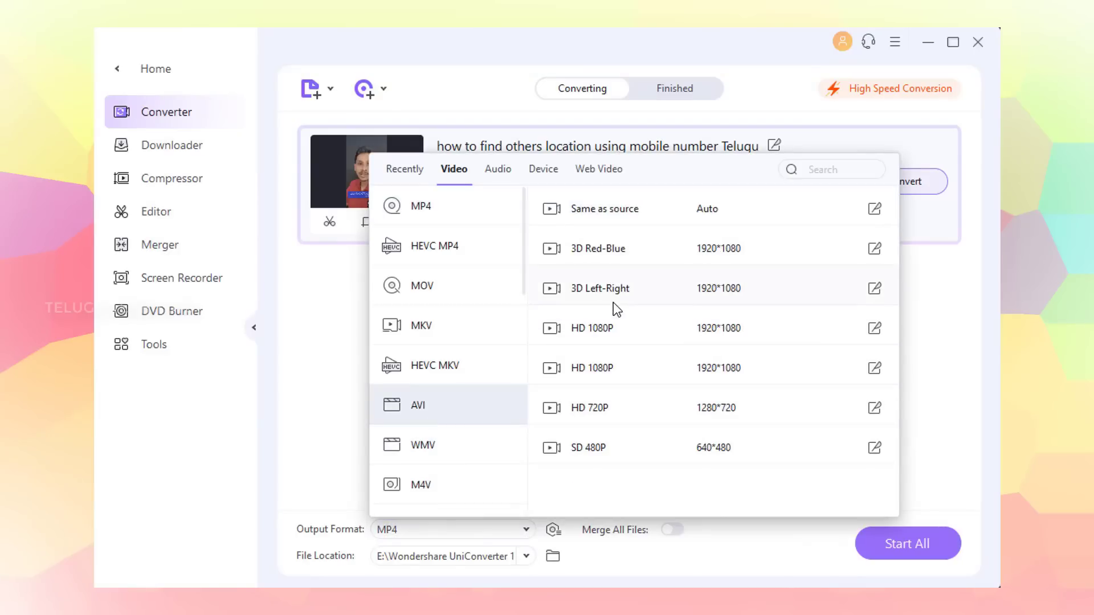
{"action": "left_click", "coordinate": [595, 377]}
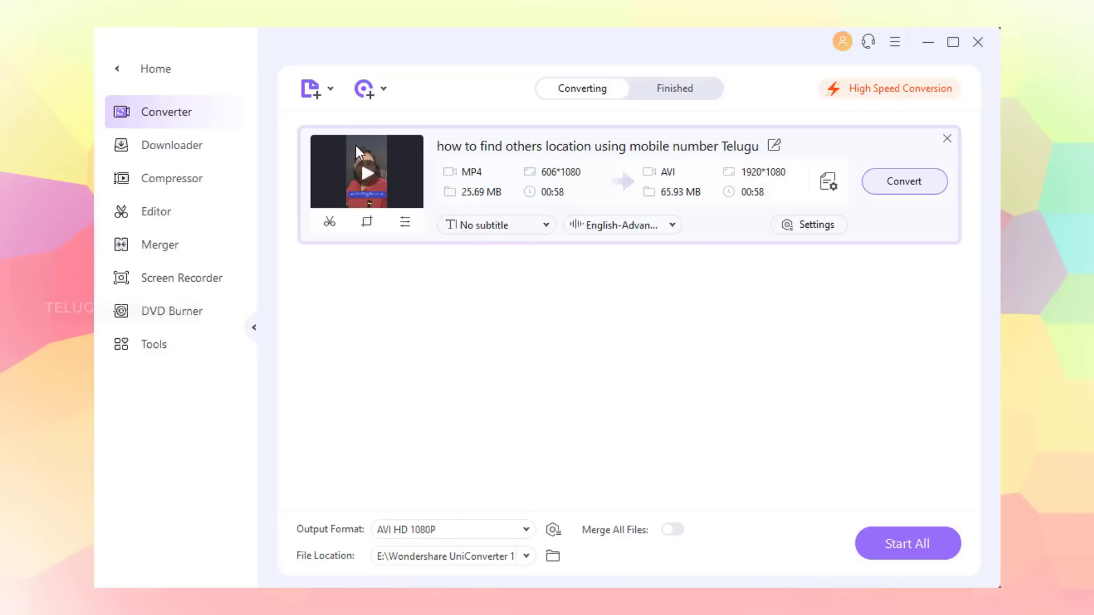
Look at the Downloader's URL entry dialog and close it without starting a download.
{"action": "left_click", "coordinate": [149, 151]}
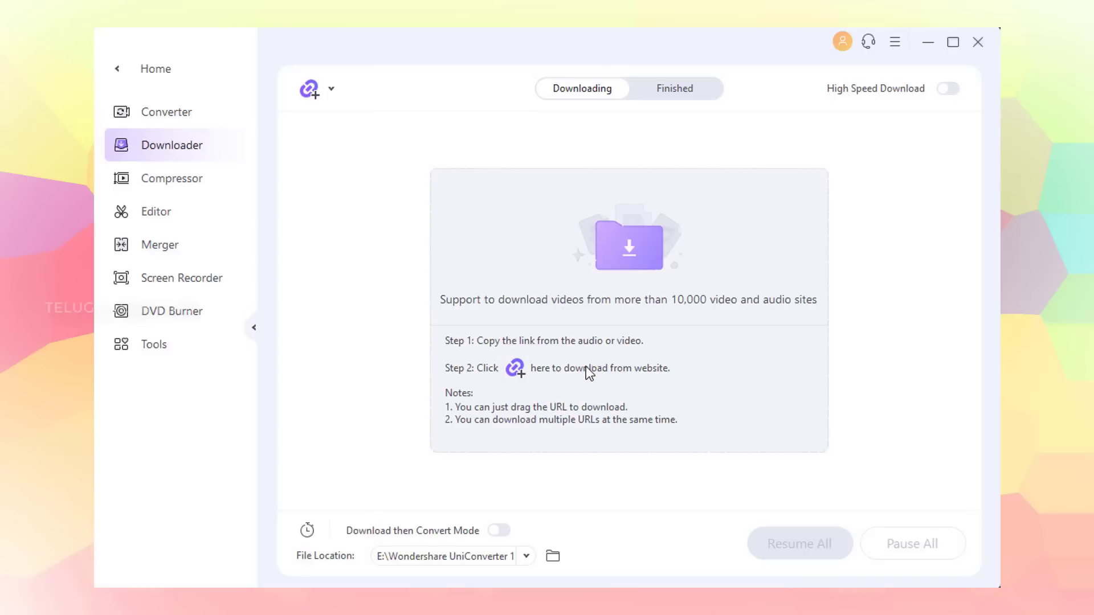
{"action": "left_click", "coordinate": [628, 266]}
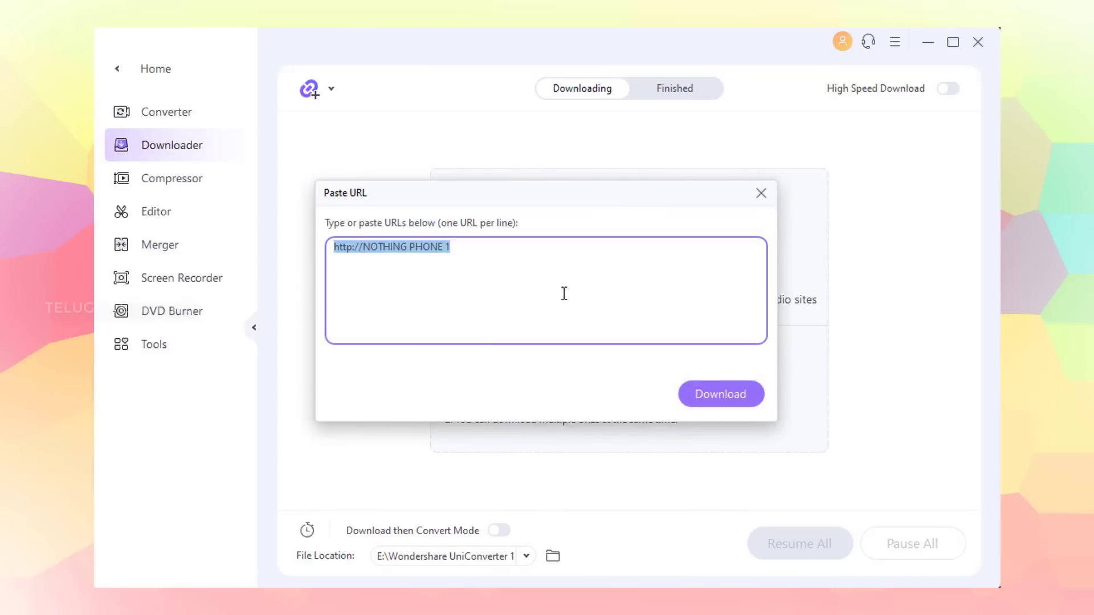
{"action": "left_click", "coordinate": [761, 194]}
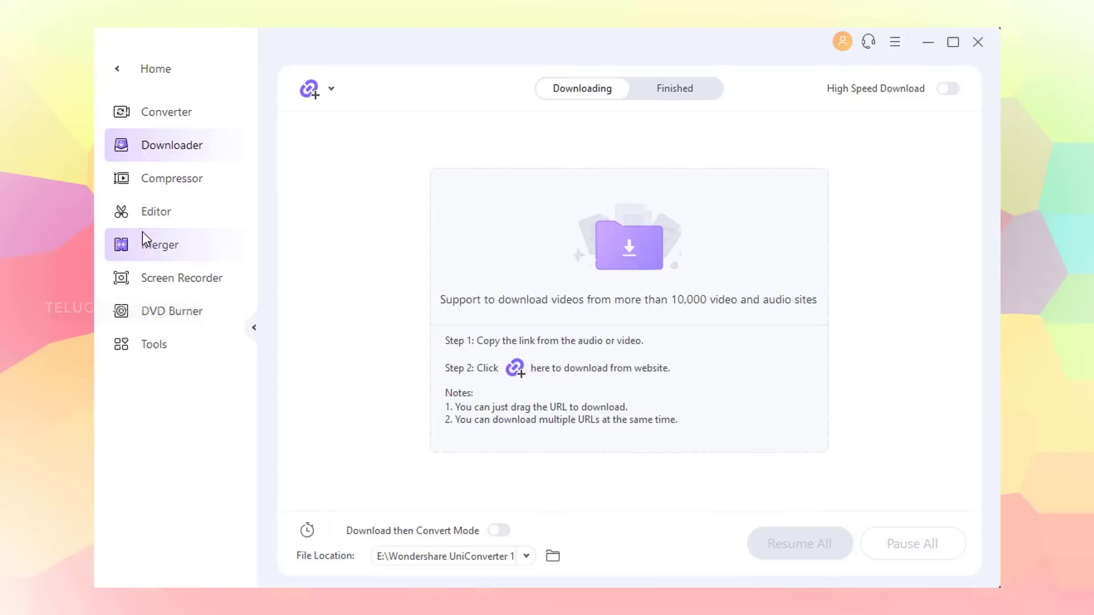
Add the video "how to find others location using mobile number Telugu" to the Compressor.
{"action": "left_click", "coordinate": [164, 189]}
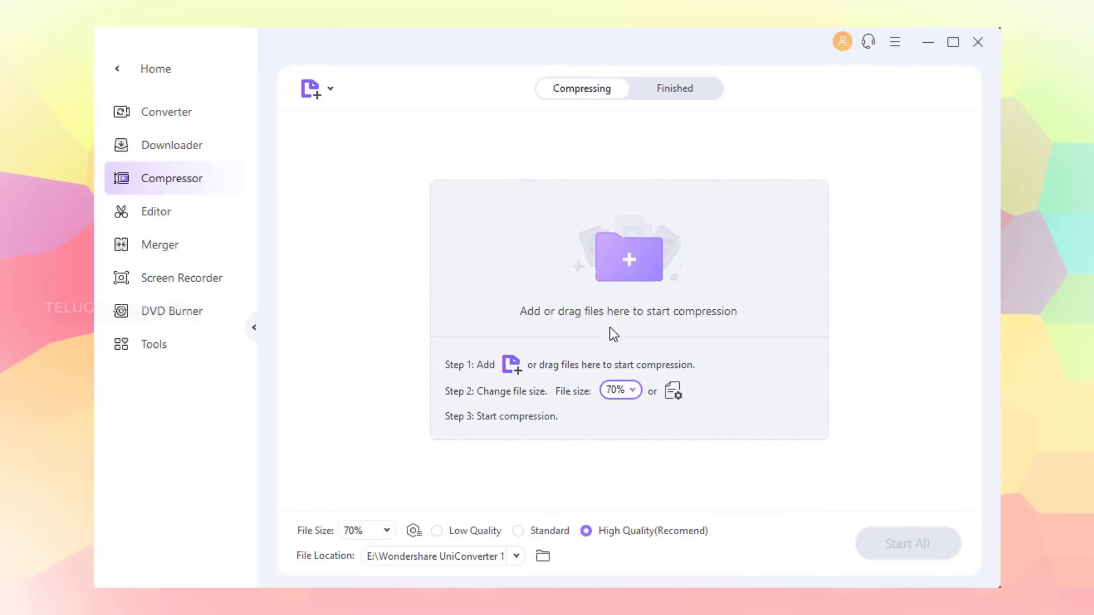
{"action": "left_click", "coordinate": [620, 283]}
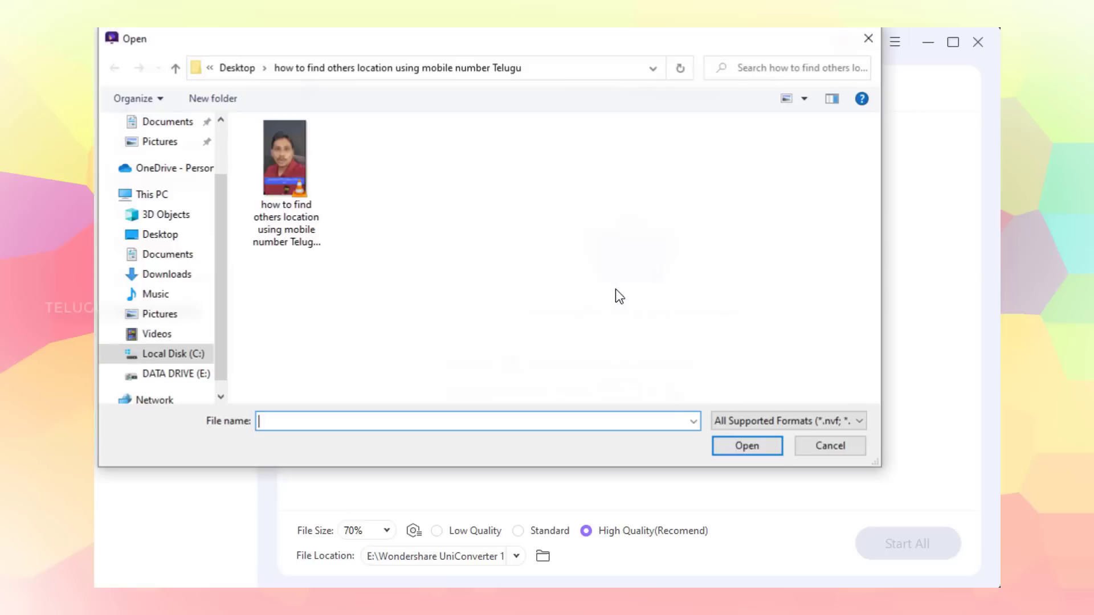
{"action": "double_click", "coordinate": [276, 166]}
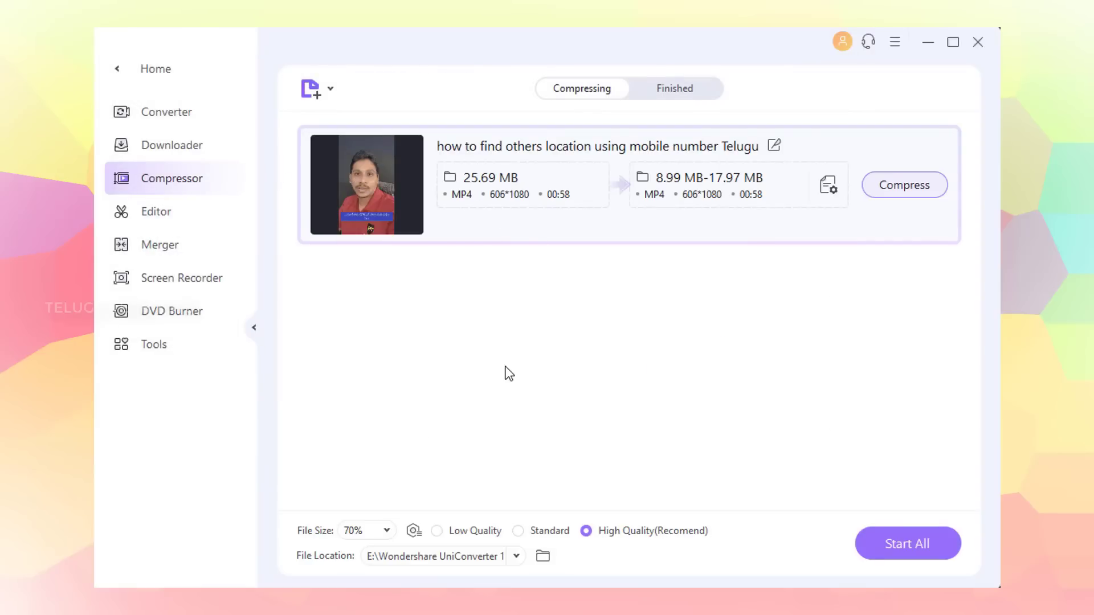
Set the compressed file size to 50% for the loaded video.
{"action": "left_click", "coordinate": [387, 531]}
{"action": "scroll", "coordinate": [351, 564], "scroll_direction": "down", "scroll_amount": 1}
{"action": "left_click", "coordinate": [351, 578]}
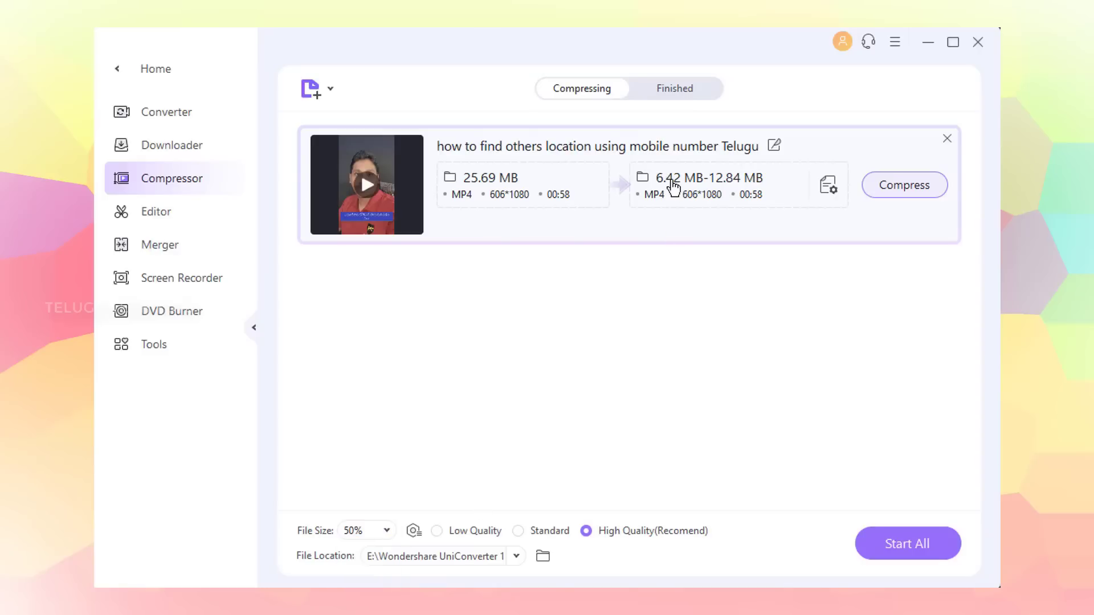
Reduce the compressed file size setting further to 30%.
{"action": "left_click", "coordinate": [377, 536]}
{"action": "left_click", "coordinate": [388, 538]}
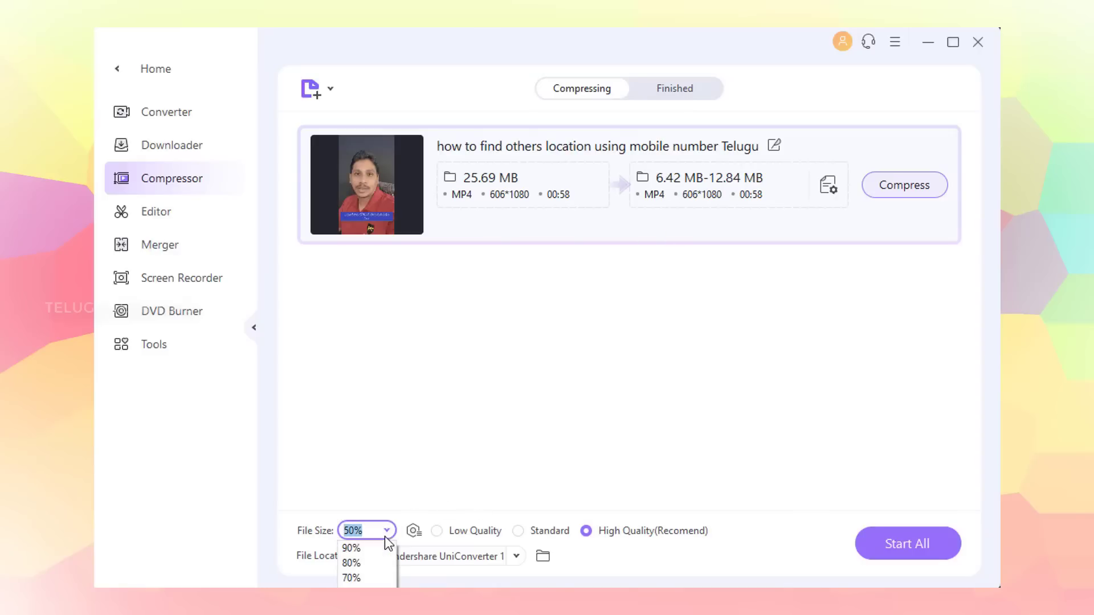
{"action": "left_click", "coordinate": [351, 614]}
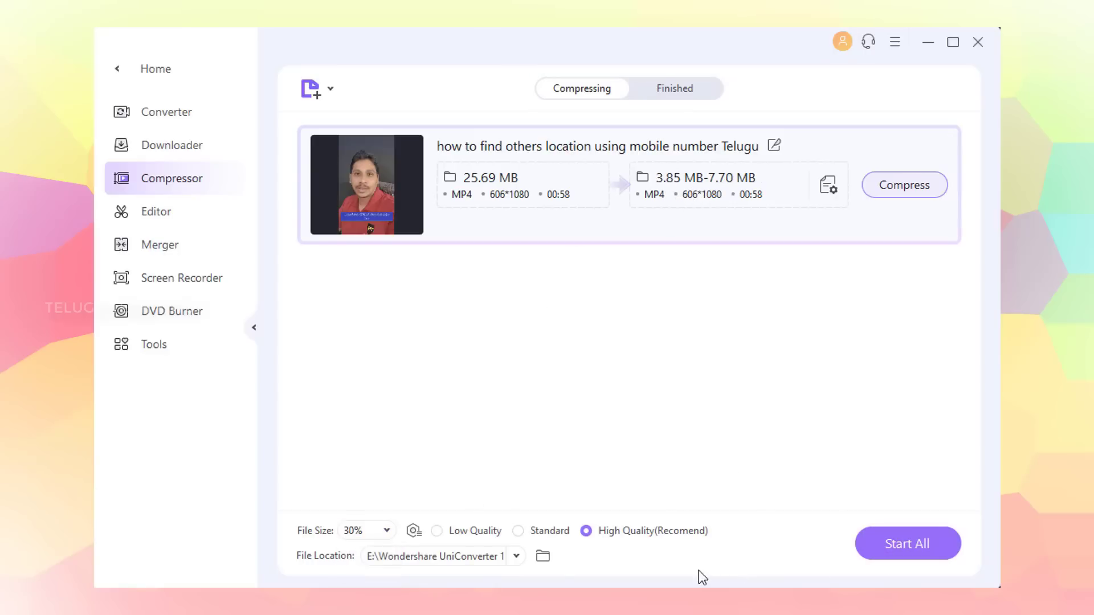
Lower the compression ratio to 10% in the file compression settings and apply it.
{"action": "left_click", "coordinate": [414, 531]}
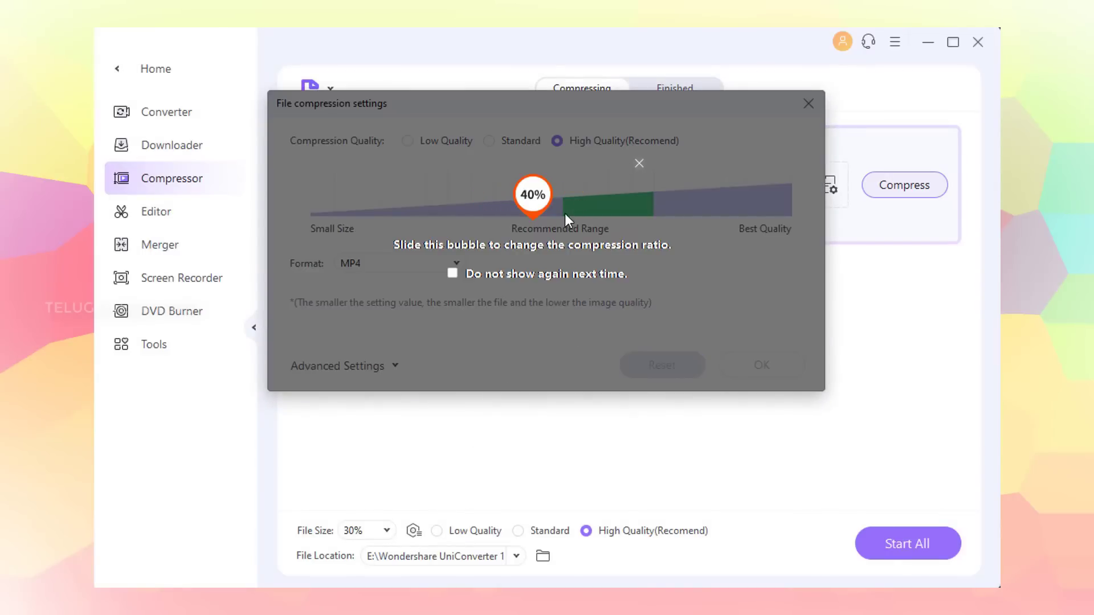
{"action": "left_click", "coordinate": [639, 165]}
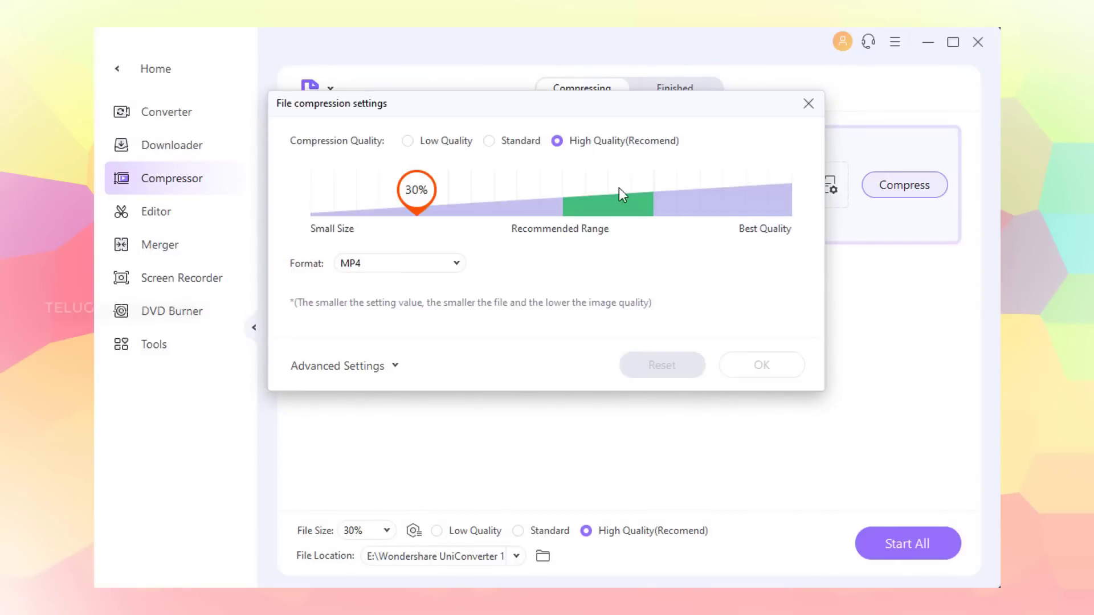
{"action": "left_click_drag", "start_coordinate": [409, 207], "coordinate": [301, 204]}
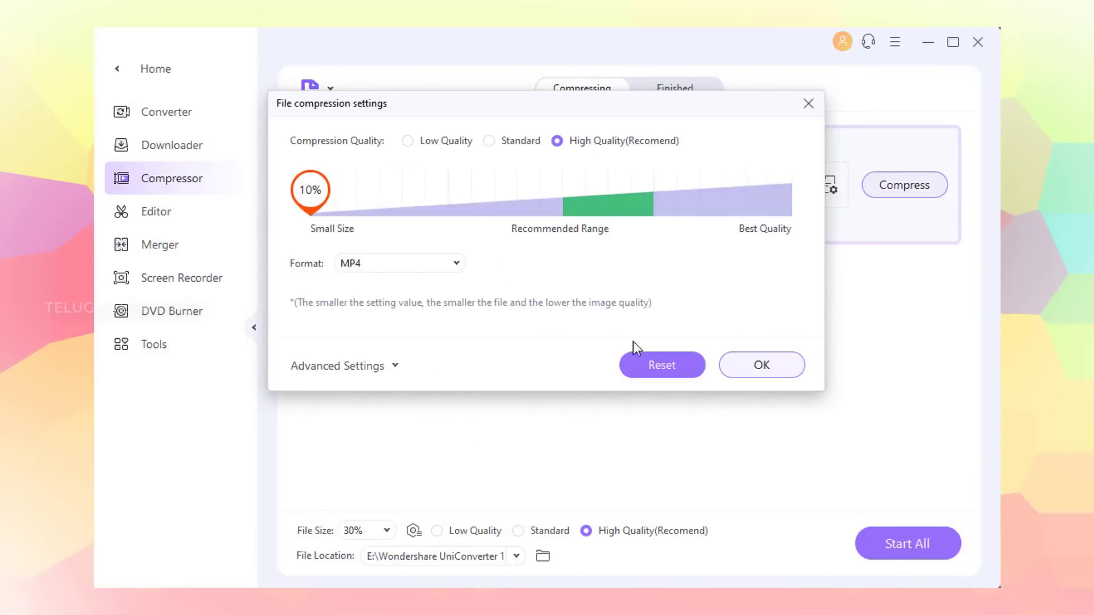
{"action": "left_click", "coordinate": [741, 368]}
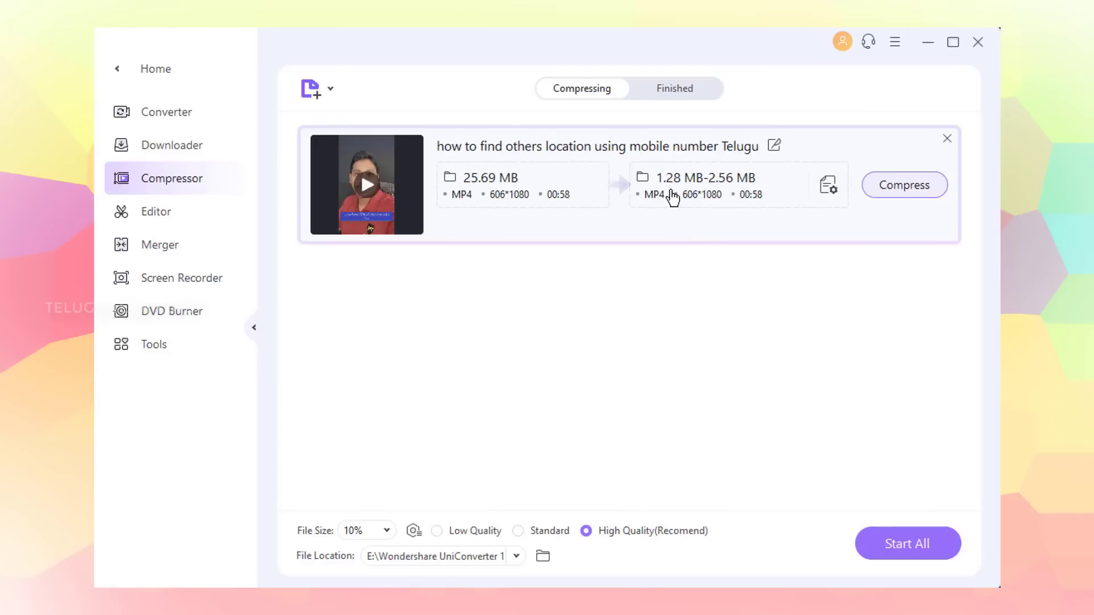
Add the video "how to find others location using mobile number Telugu" to the Merger.
{"action": "left_click", "coordinate": [198, 216]}
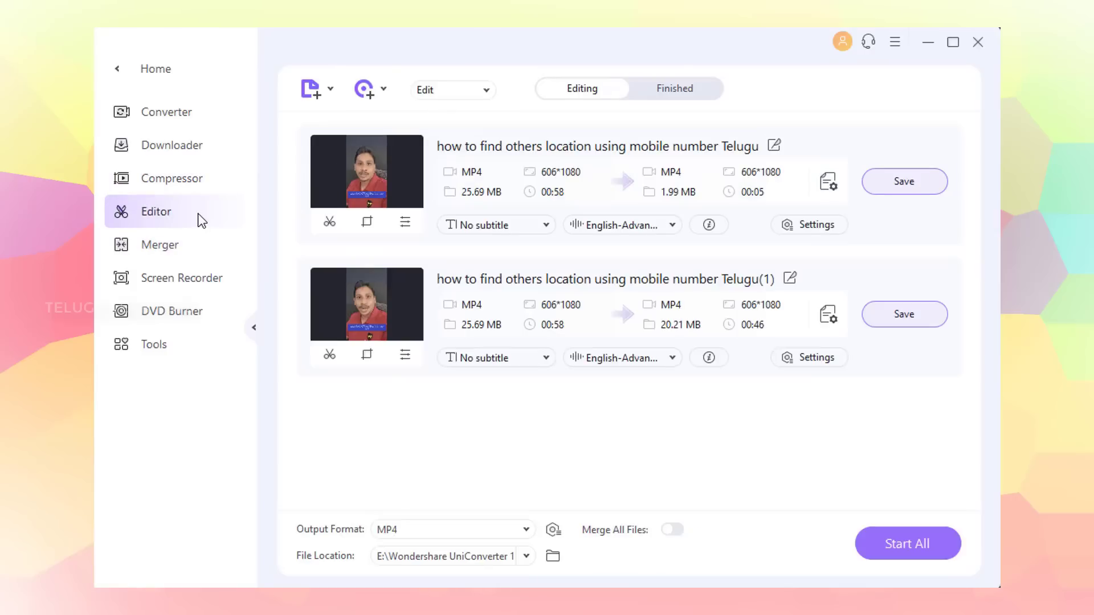
{"action": "left_click", "coordinate": [170, 253]}
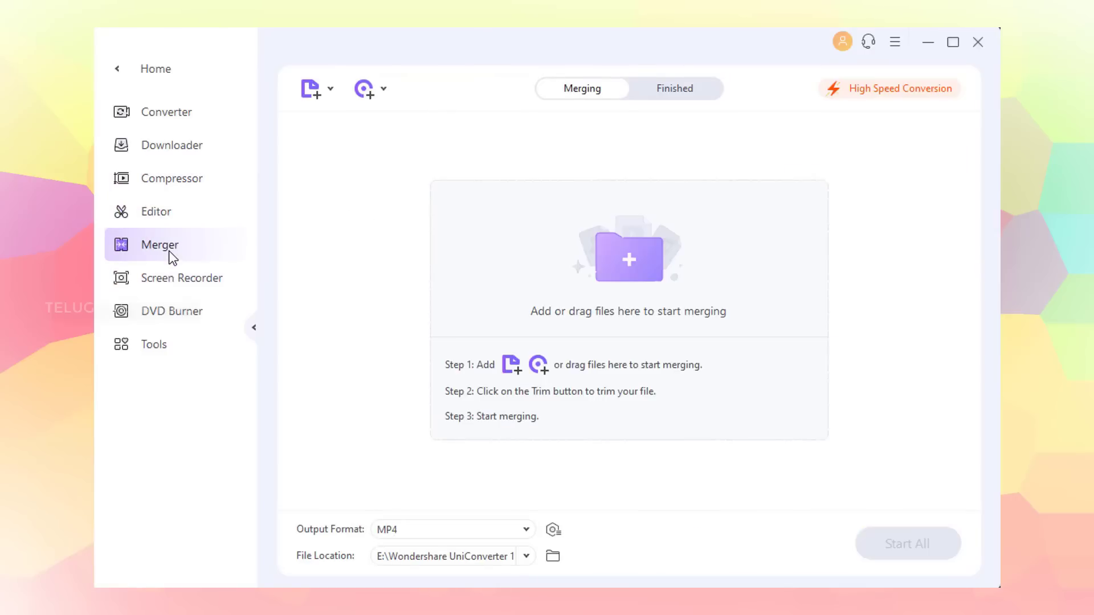
{"action": "left_click", "coordinate": [629, 259]}
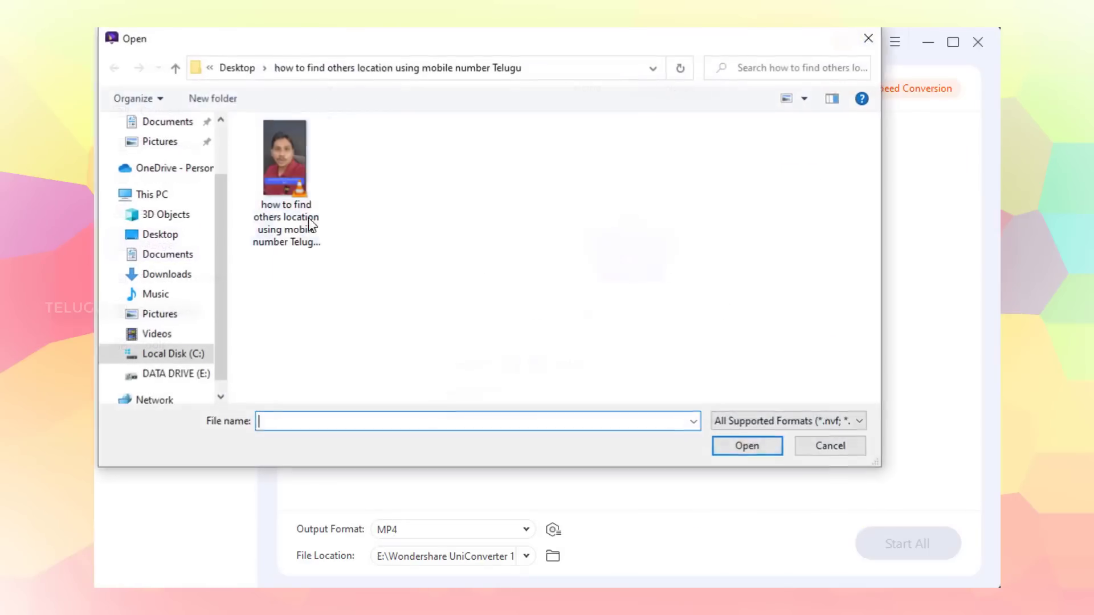
{"action": "double_click", "coordinate": [288, 169]}
Add 2.mp4 from the Desktop's find folder to the merge list as a second video.
{"action": "left_click", "coordinate": [311, 90]}
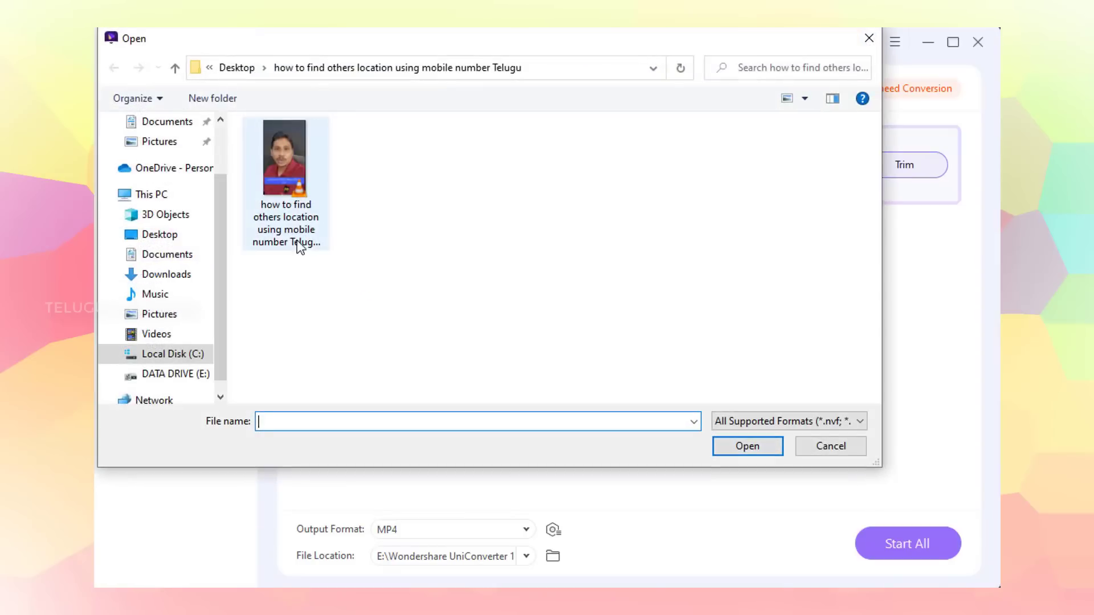
{"action": "left_click", "coordinate": [160, 237]}
{"action": "scroll", "coordinate": [627, 330], "scroll_direction": "down", "scroll_amount": 3}
{"action": "double_click", "coordinate": [647, 321]}
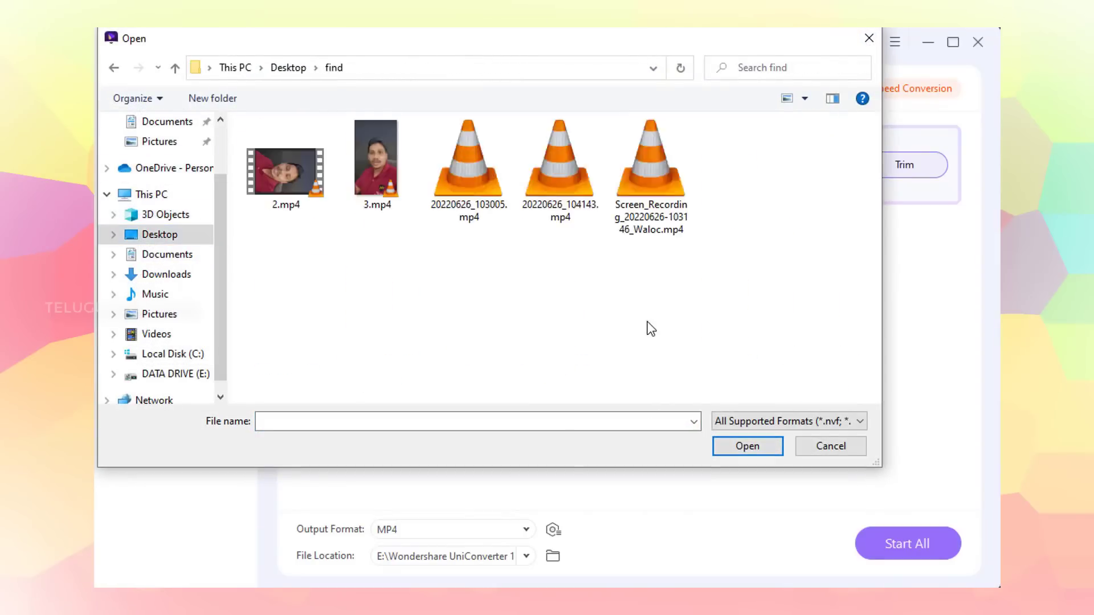
{"action": "double_click", "coordinate": [288, 168]}
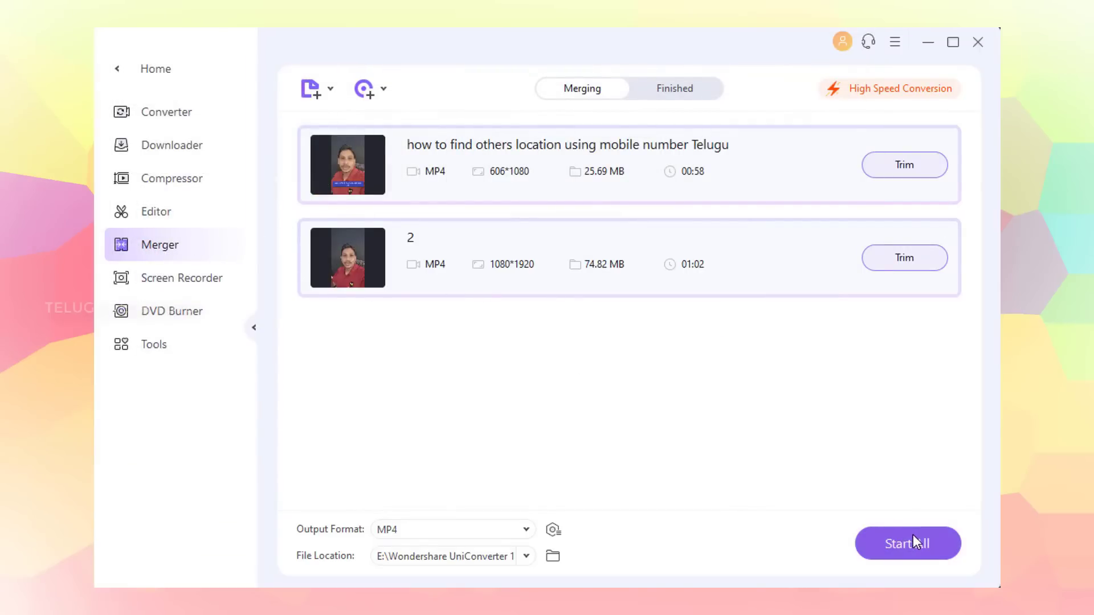
View the Screen Recorder and DVD Burner pages and bring up the Tools collection.
{"action": "left_click", "coordinate": [191, 285]}
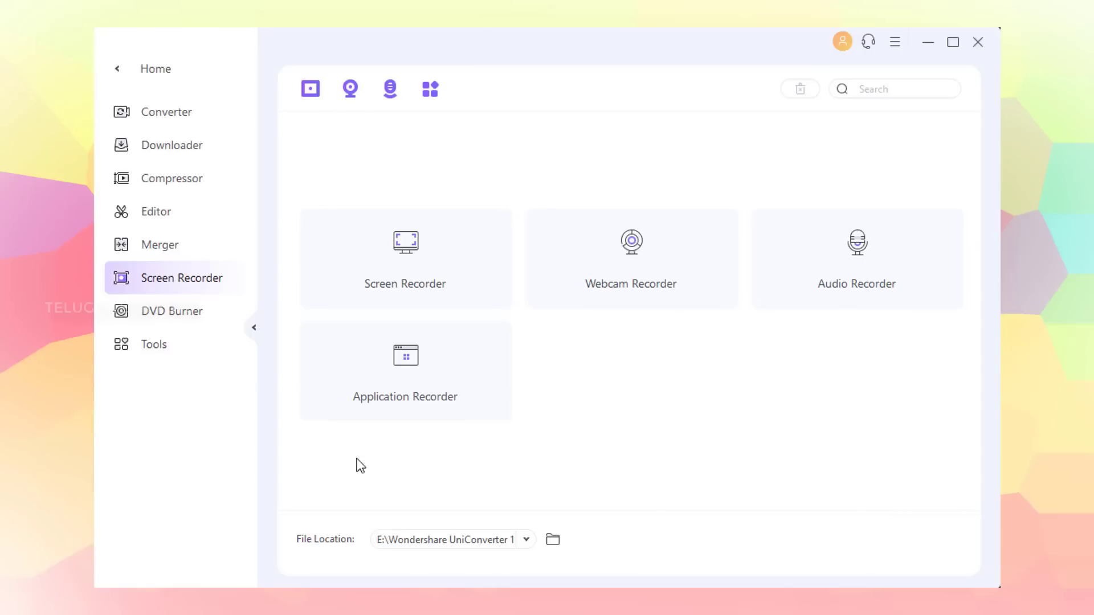
{"action": "left_click", "coordinate": [201, 322]}
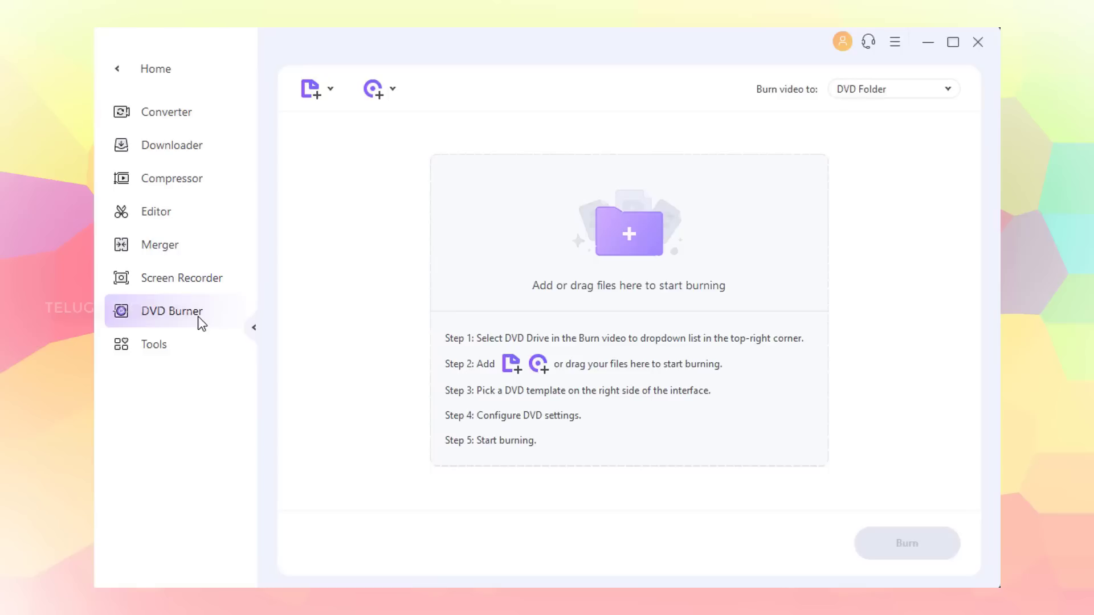
{"action": "left_click", "coordinate": [172, 357]}
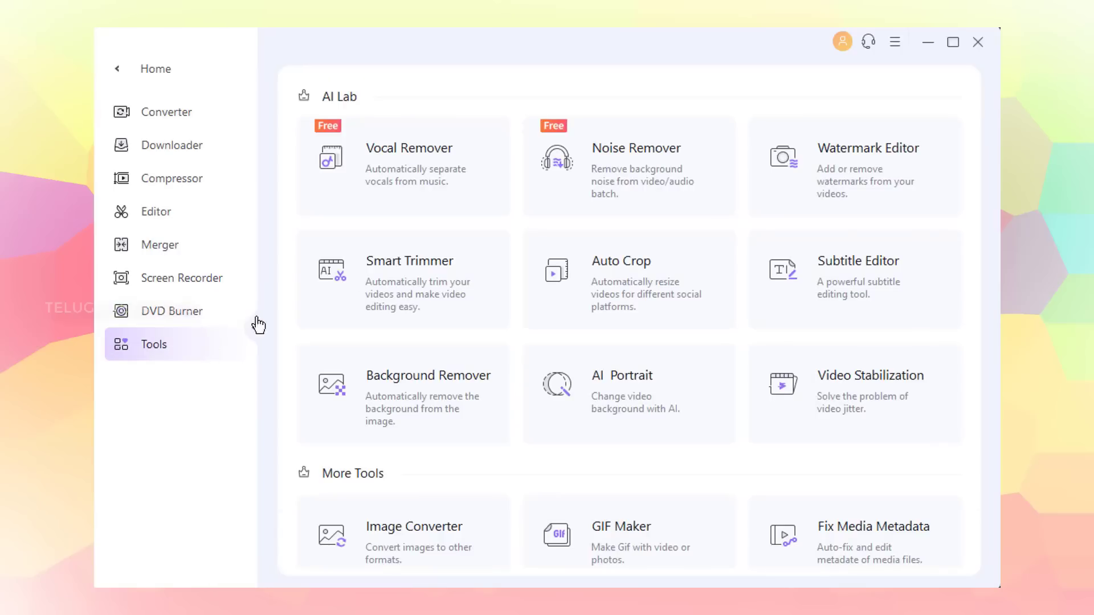
Load 3.mp4 into the Vocal Remover to separate its music and vocals.
{"action": "left_click", "coordinate": [411, 195]}
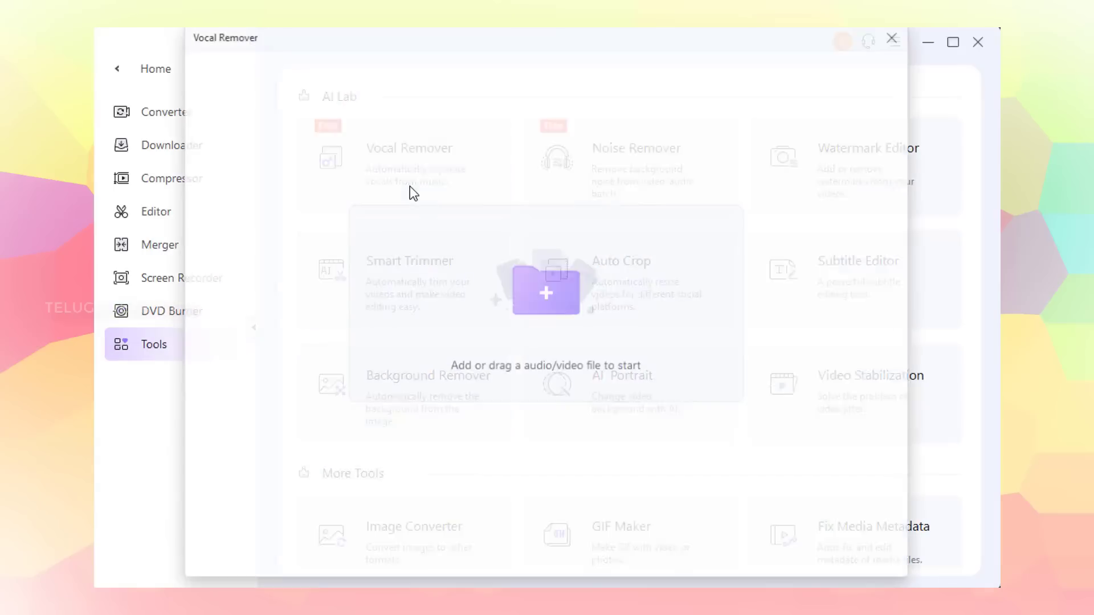
{"action": "left_click", "coordinate": [547, 280]}
{"action": "double_click", "coordinate": [462, 209]}
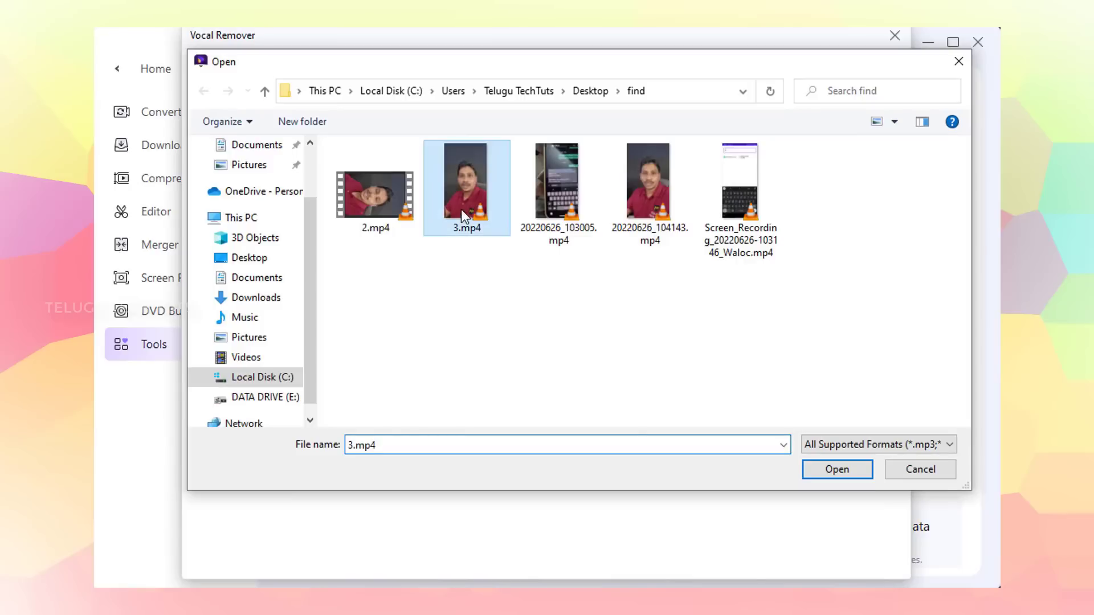
{"action": "left_click", "coordinate": [671, 364]}
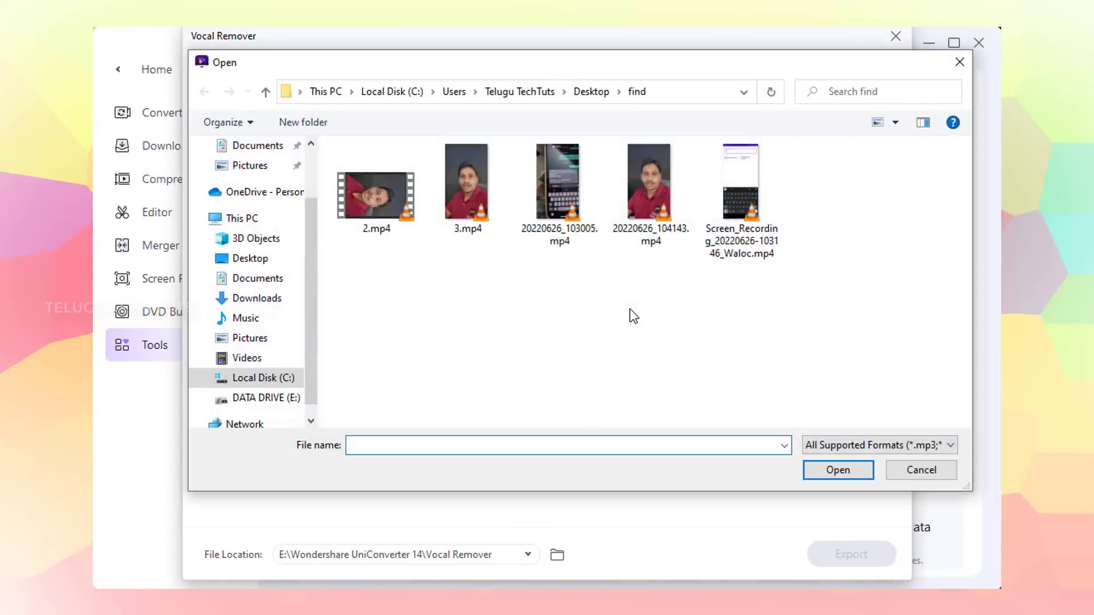
{"action": "left_click", "coordinate": [913, 471]}
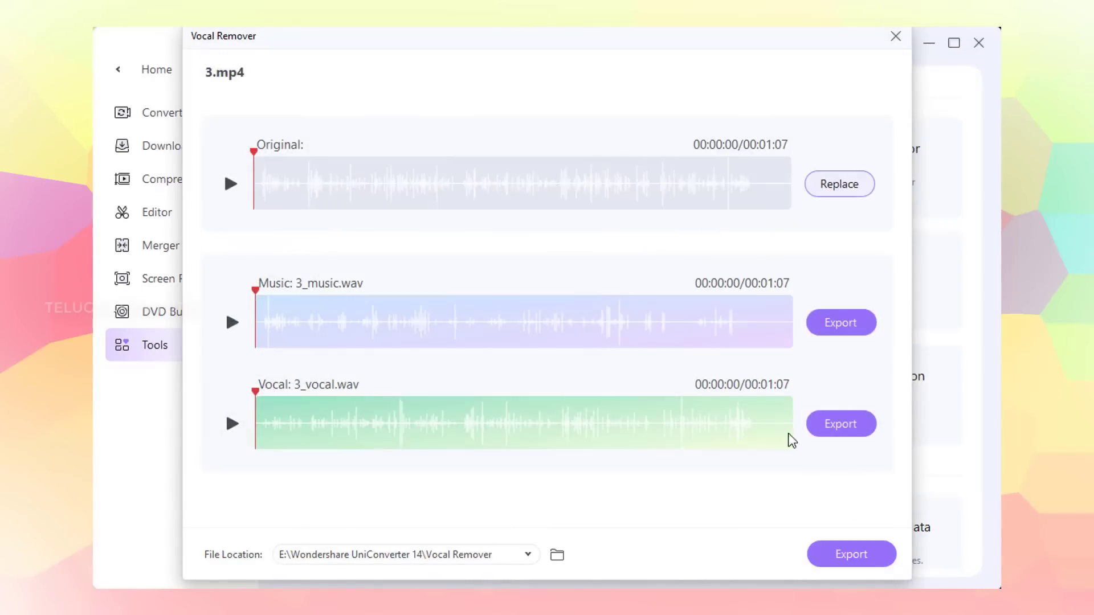
Move the playhead to 00:00:29 in the music track and to 00:00:22 in the vocal track.
{"action": "left_click_drag", "start_coordinate": [259, 302], "coordinate": [379, 311]}
{"action": "left_click_drag", "start_coordinate": [251, 393], "coordinate": [433, 416]}
{"action": "left_click_drag", "start_coordinate": [383, 313], "coordinate": [484, 318]}
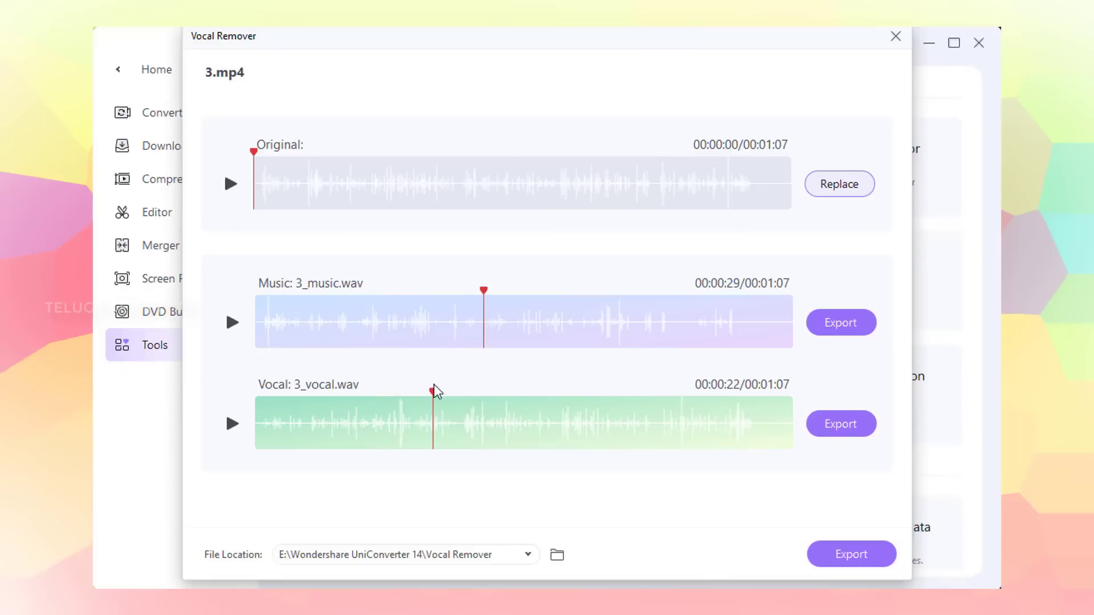
Close the Vocal Remover and discard the separated tracks.
{"action": "left_click", "coordinate": [896, 37]}
{"action": "left_click", "coordinate": [686, 354]}
{"action": "left_click", "coordinate": [896, 37]}
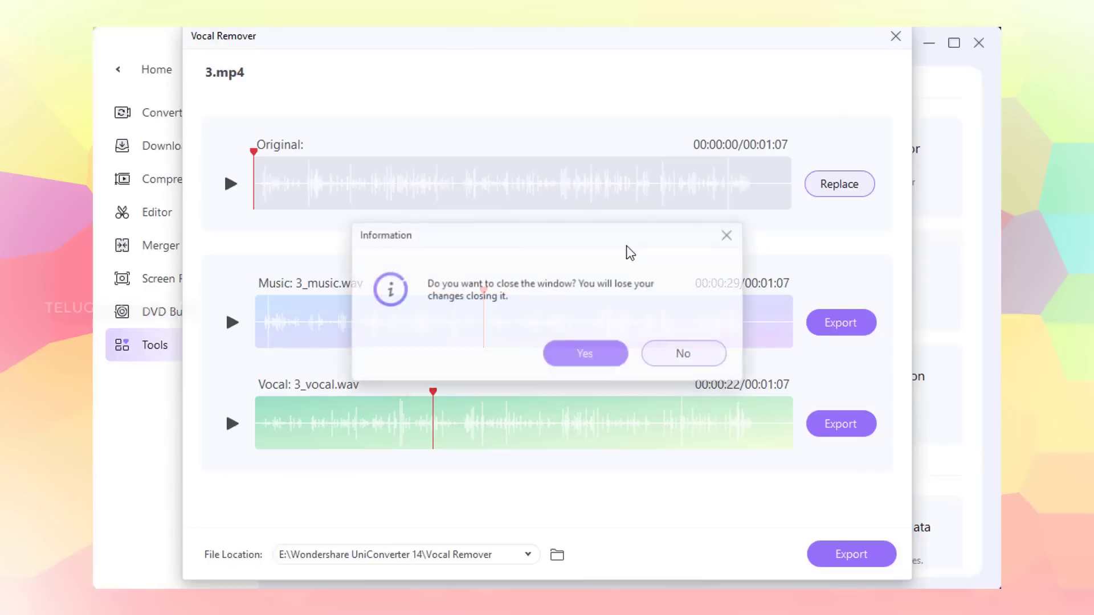
{"action": "left_click", "coordinate": [576, 363]}
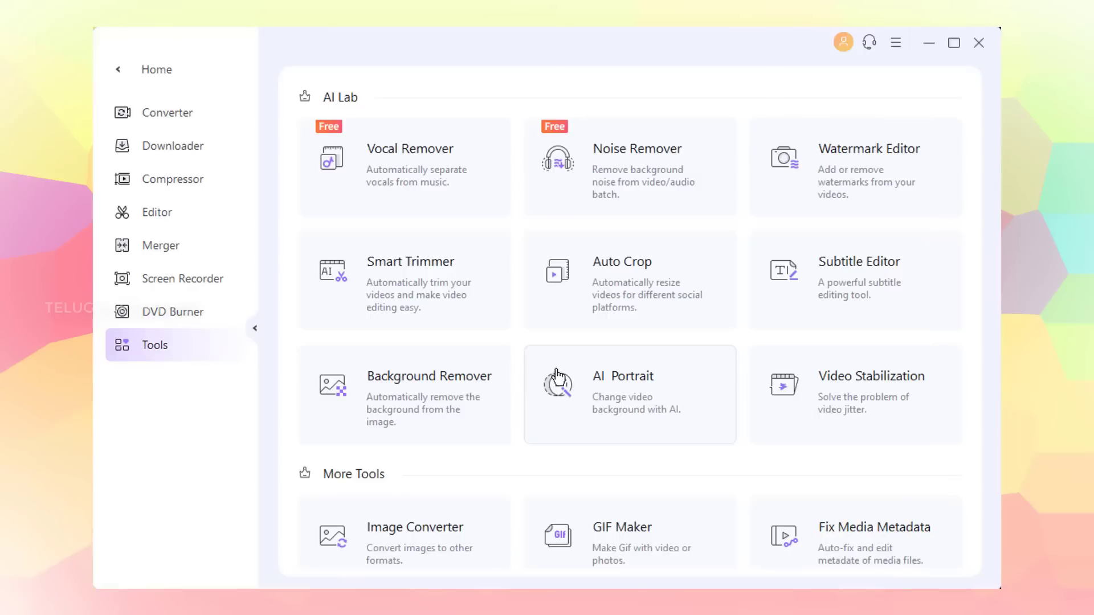
Load 3.mp4 into the Noise Remover.
{"action": "left_click", "coordinate": [657, 164]}
{"action": "left_click", "coordinate": [597, 278]}
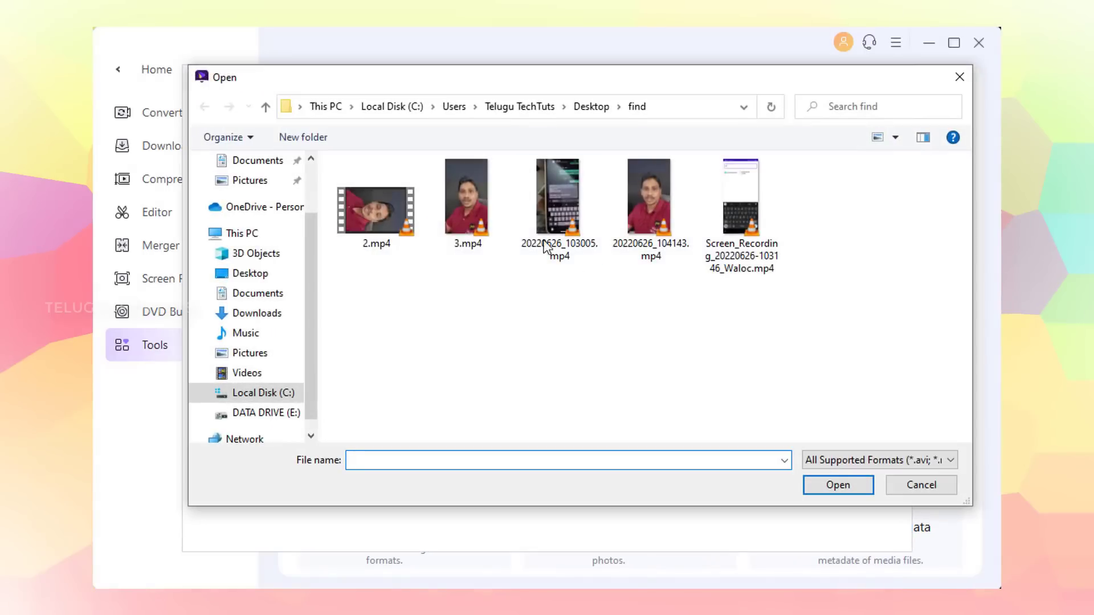
{"action": "double_click", "coordinate": [488, 216]}
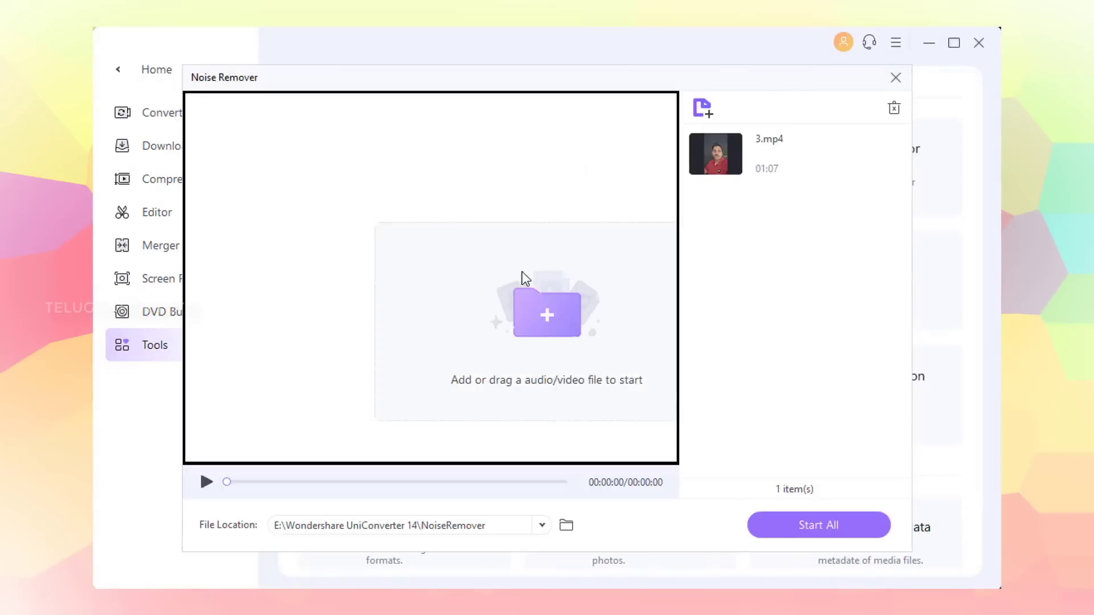
Preview the first seconds of 3.mp4 and close the Noise Remover without processing the video.
{"action": "left_click", "coordinate": [205, 482]}
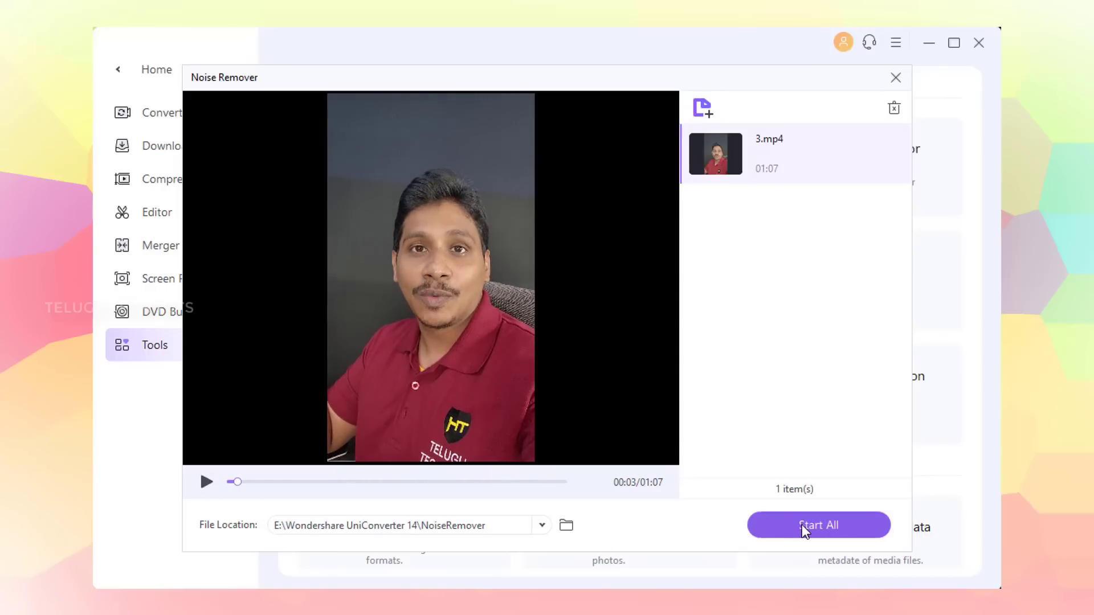
{"action": "left_click", "coordinate": [895, 78]}
{"action": "left_click", "coordinate": [590, 353]}
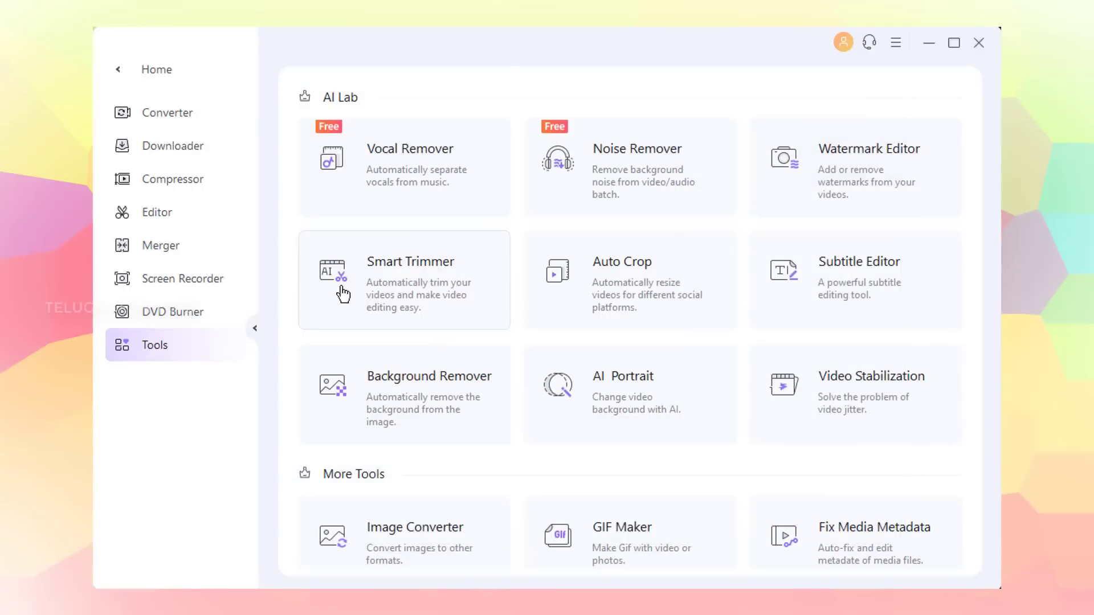
Load 3.mp4 into the Watermark Editor.
{"action": "left_click", "coordinate": [858, 180]}
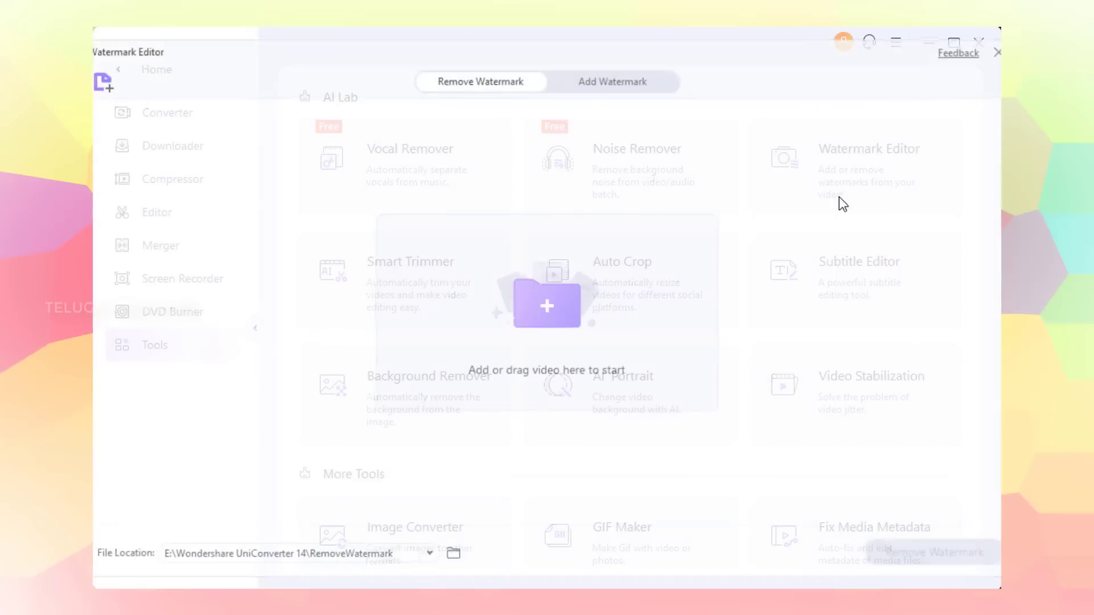
{"action": "left_click", "coordinate": [577, 299]}
{"action": "double_click", "coordinate": [364, 182]}
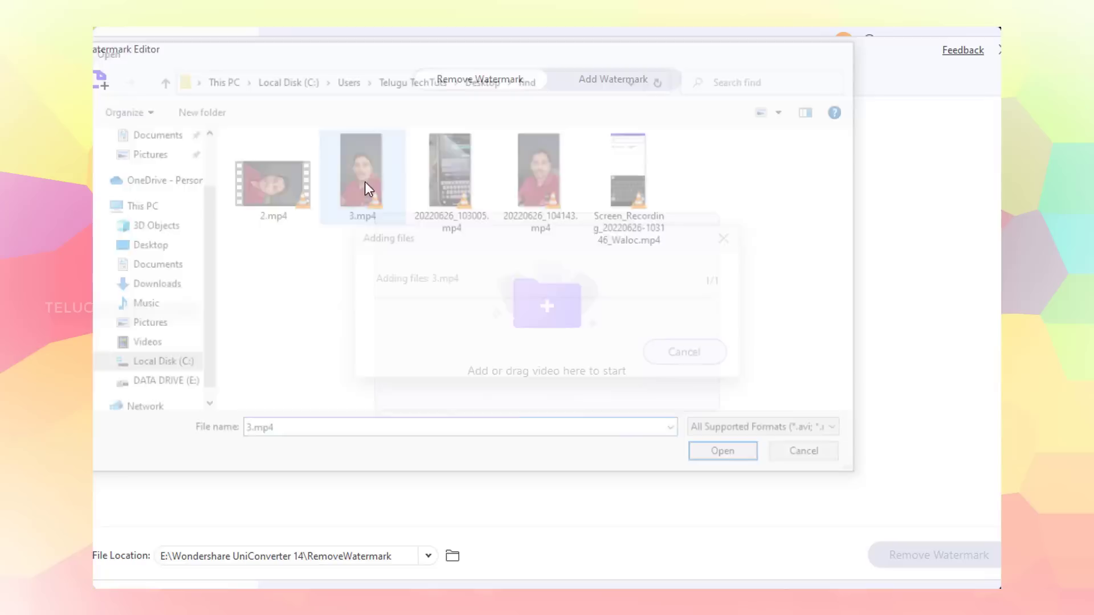
Mark a rectangular watermark removal area across the top of the man's head and close the Watermark Editor, discarding it.
{"action": "left_click", "coordinate": [446, 89]}
{"action": "left_click_drag", "start_coordinate": [428, 158], "coordinate": [610, 215]}
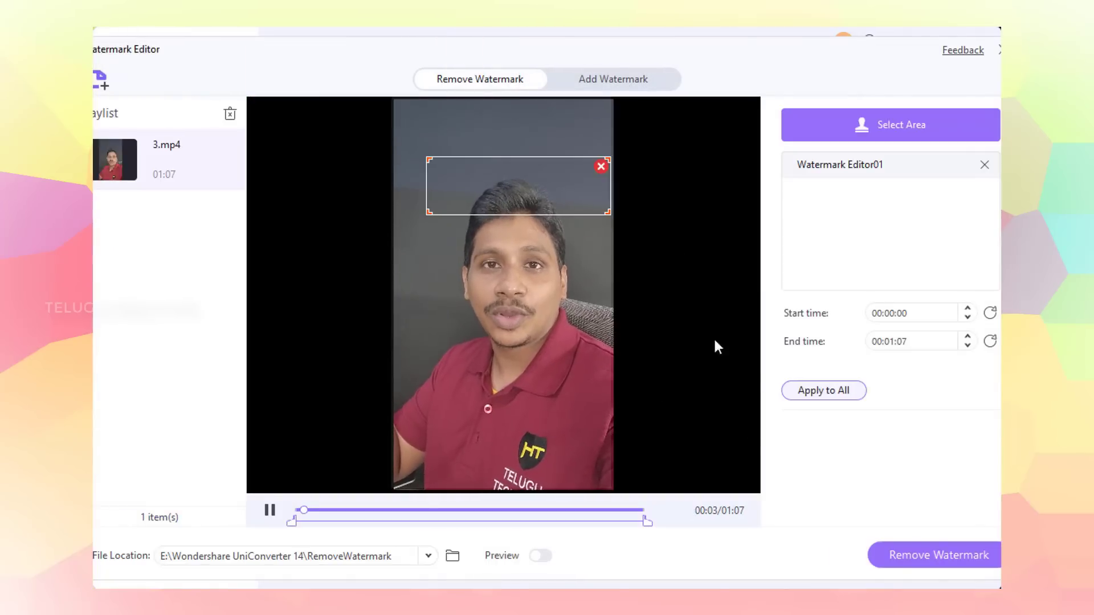
{"action": "left_click", "coordinate": [999, 50]}
{"action": "left_click", "coordinate": [580, 361]}
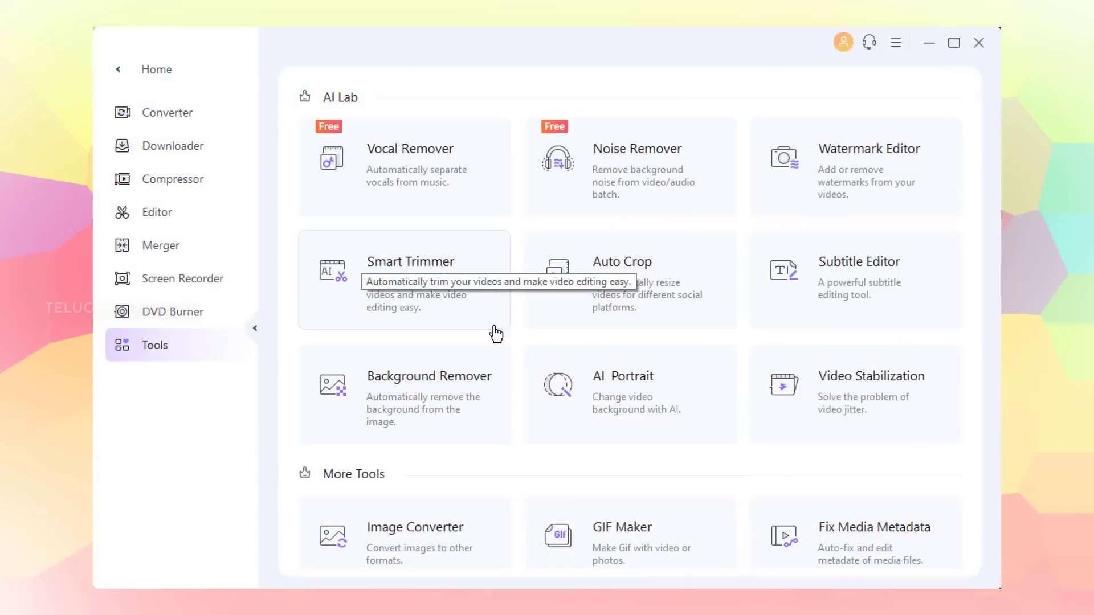
Load a sample video into the Smart Trimmer and cancel the edit without exporting.
{"action": "left_click", "coordinate": [422, 300]}
{"action": "left_click", "coordinate": [517, 340]}
{"action": "double_click", "coordinate": [354, 169]}
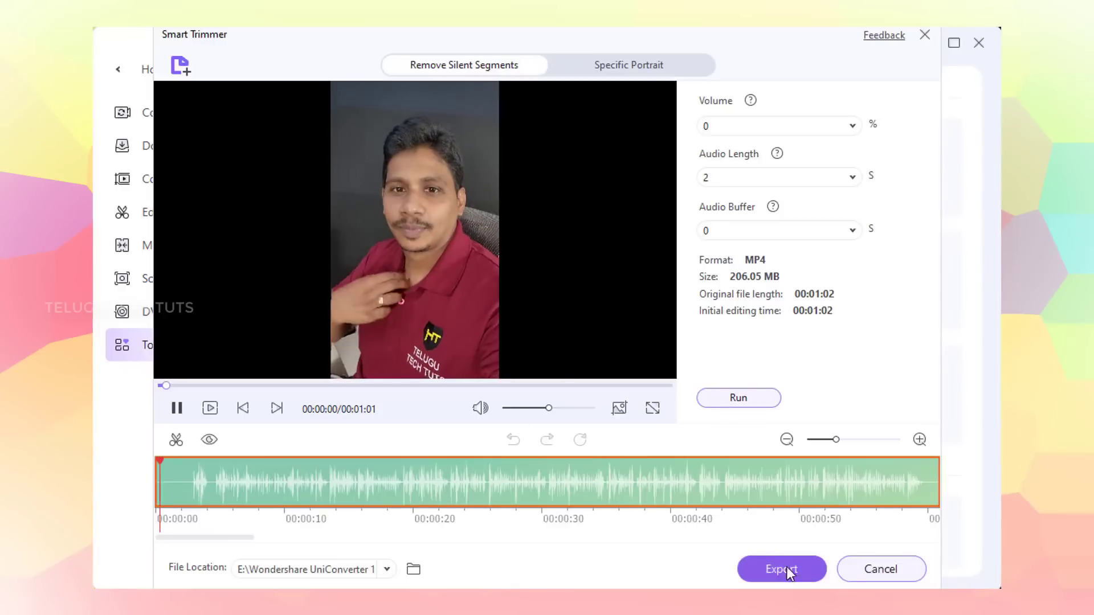
{"action": "left_click", "coordinate": [894, 570]}
{"action": "left_click", "coordinate": [599, 354]}
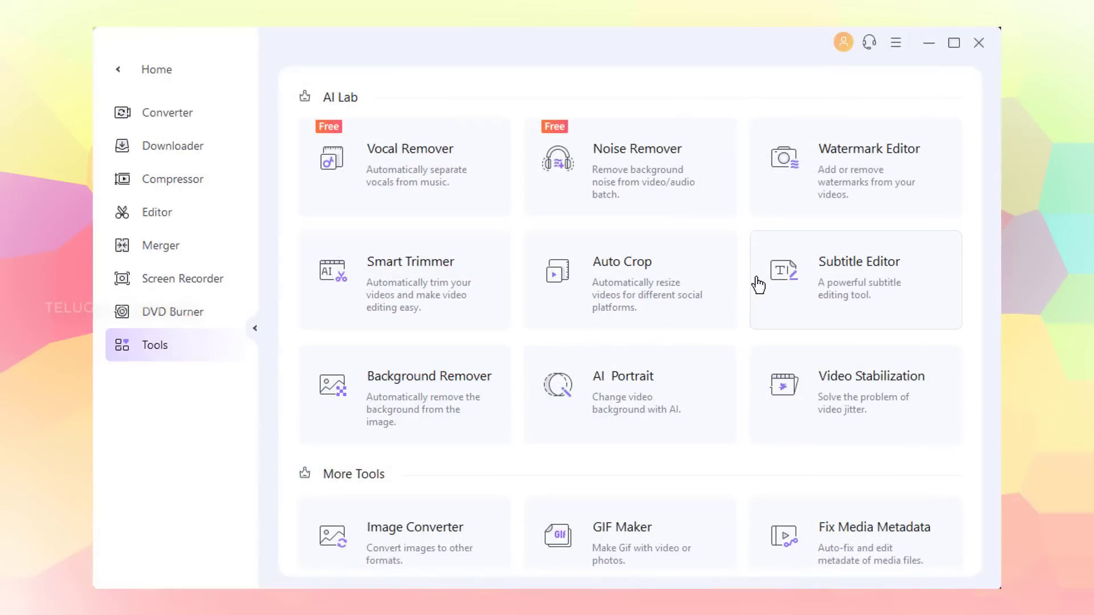
Load the image "nothing phone.jpg" from the Desktop into the Background Remover.
{"action": "left_click", "coordinate": [445, 400]}
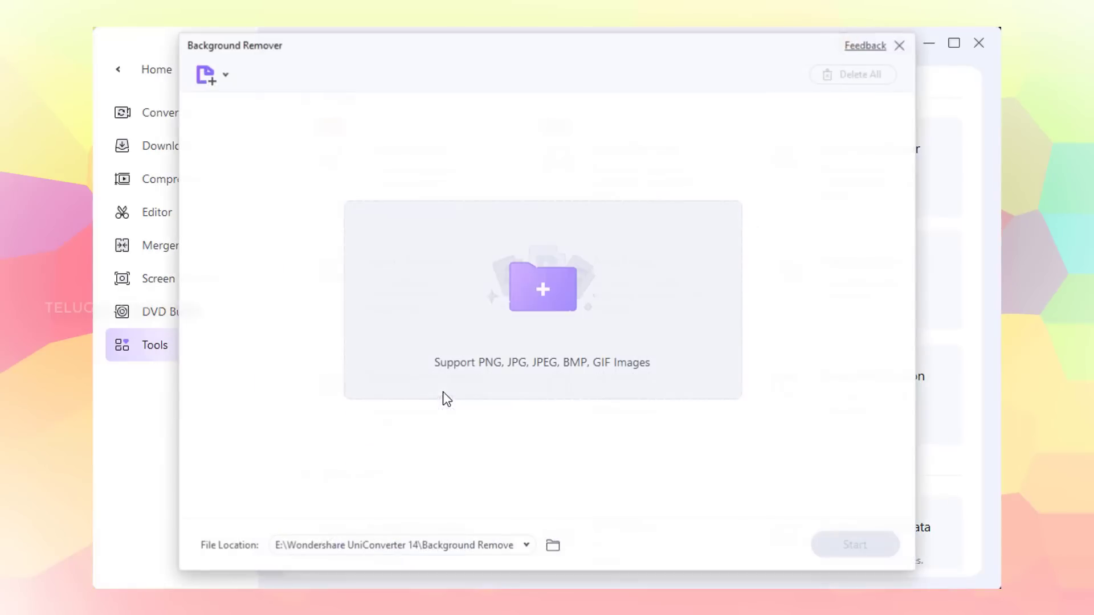
{"action": "left_click", "coordinate": [530, 296]}
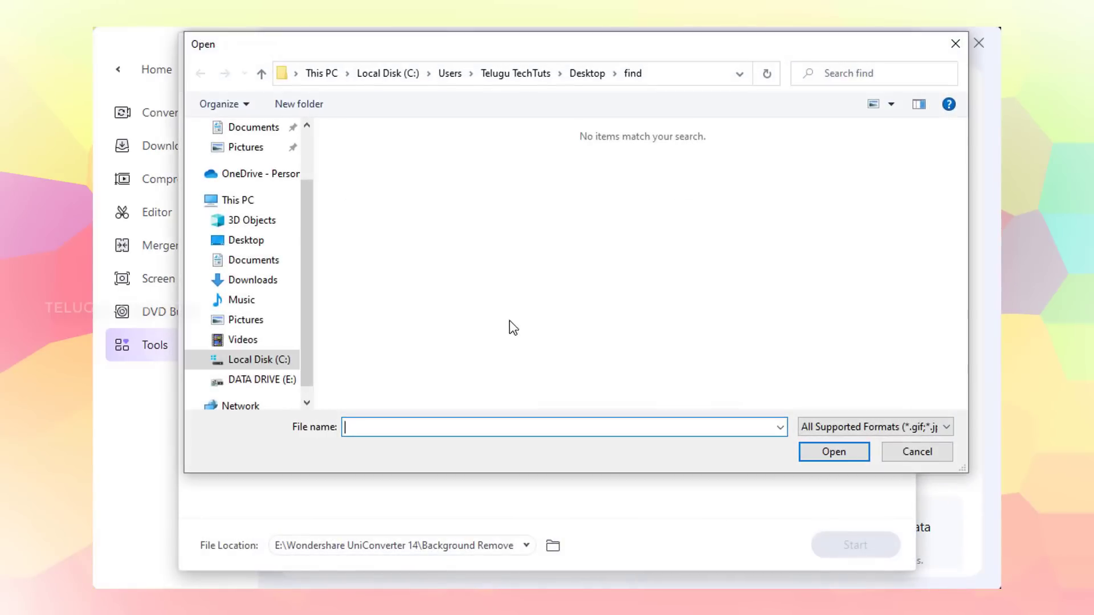
{"action": "left_click", "coordinate": [261, 238]}
{"action": "scroll", "coordinate": [658, 330], "scroll_direction": "down", "scroll_amount": 5}
{"action": "scroll", "coordinate": [658, 329], "scroll_direction": "down", "scroll_amount": 15}
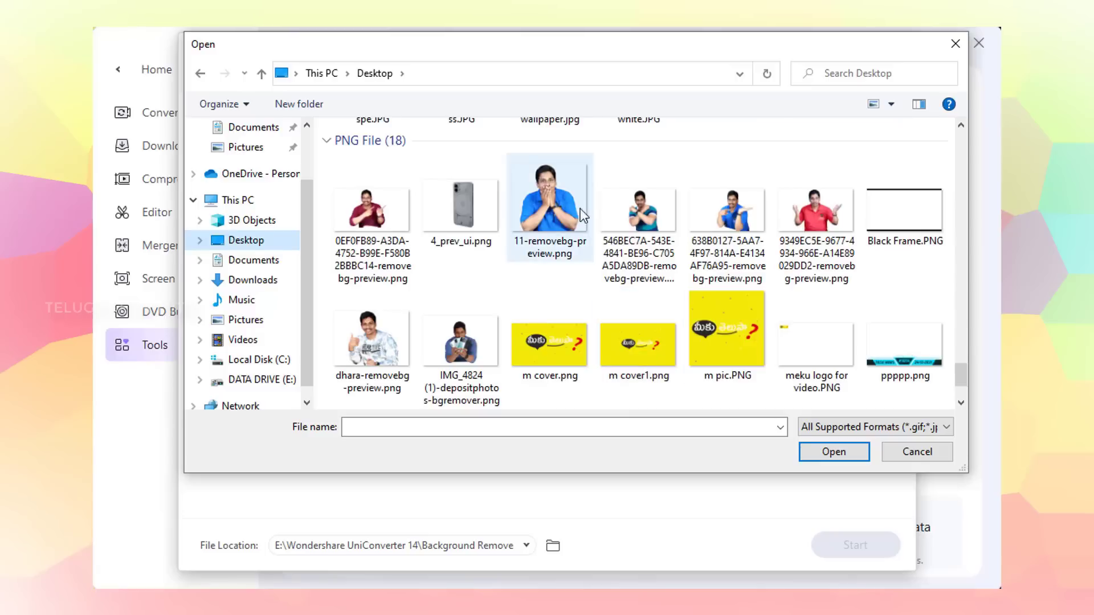
{"action": "scroll", "coordinate": [686, 324], "scroll_direction": "down", "scroll_amount": 3}
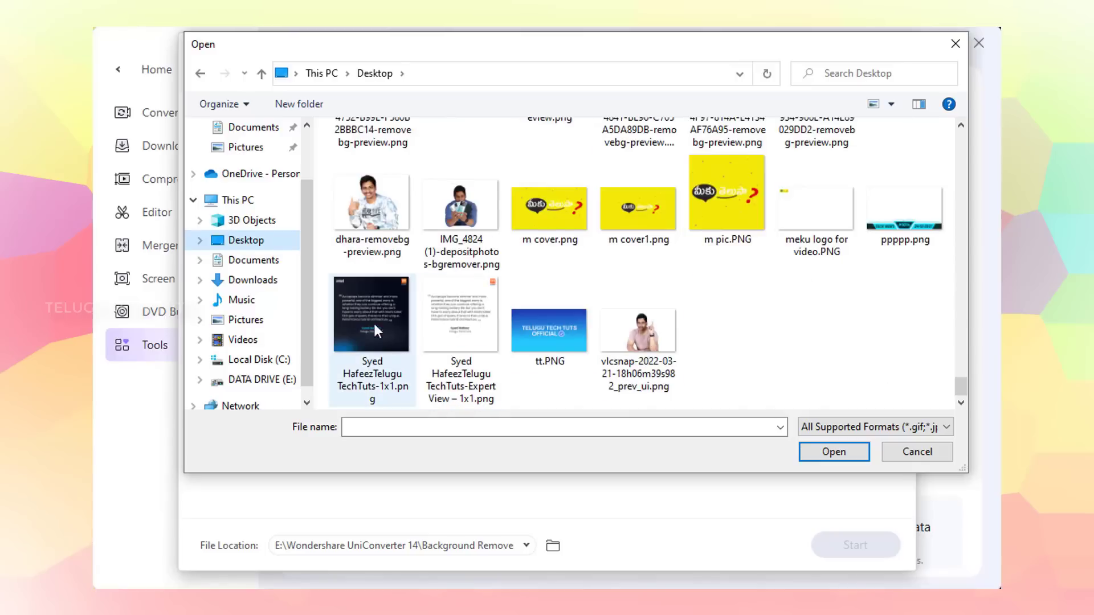
{"action": "scroll", "coordinate": [374, 326], "scroll_direction": "up", "scroll_amount": 5}
{"action": "double_click", "coordinate": [641, 171]}
Try to start the background removal, dismiss the trial offer and close the Background Remover.
{"action": "left_click", "coordinate": [841, 548]}
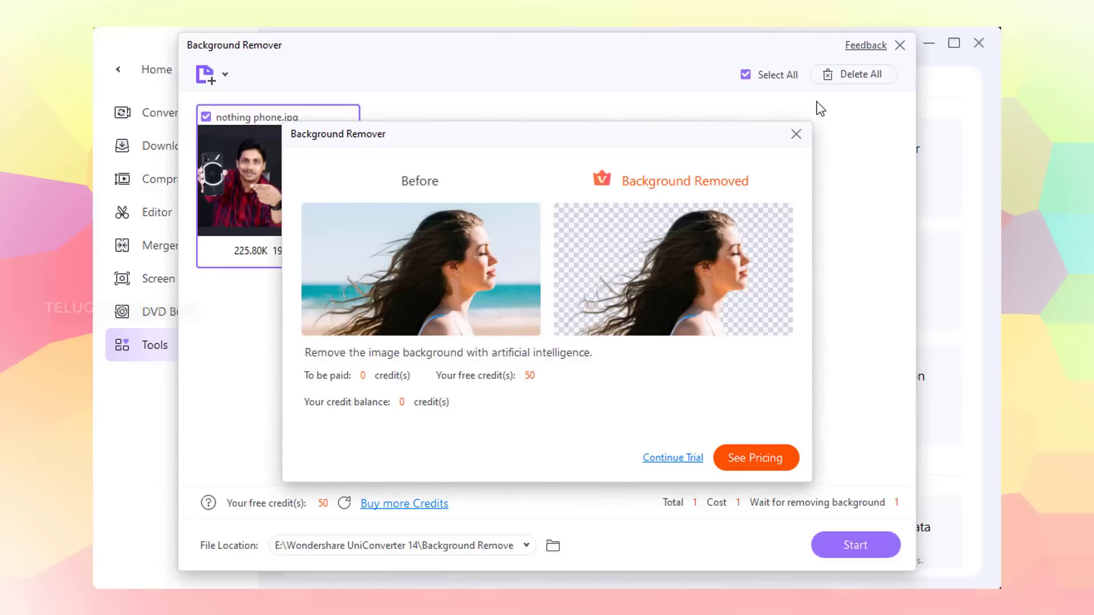
{"action": "left_click", "coordinate": [796, 136]}
{"action": "left_click", "coordinate": [900, 45]}
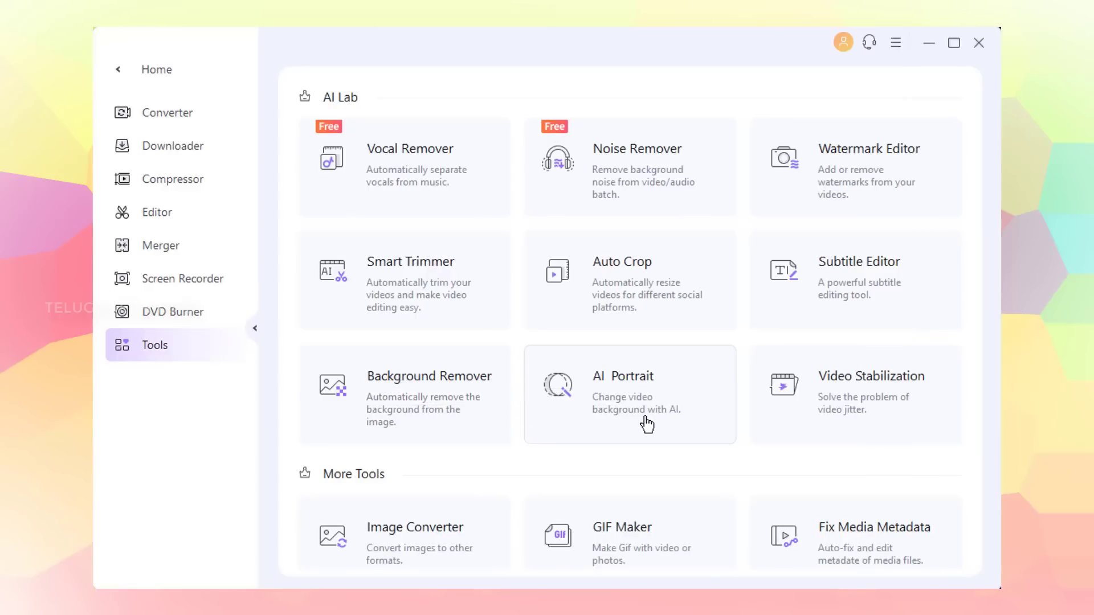
Look through the remaining AI Lab tools and the More Tools section down to VR Converter.
{"action": "scroll", "coordinate": [712, 430], "scroll_direction": "down", "scroll_amount": 3}
{"action": "scroll", "coordinate": [860, 310], "scroll_direction": "up", "scroll_amount": 2}
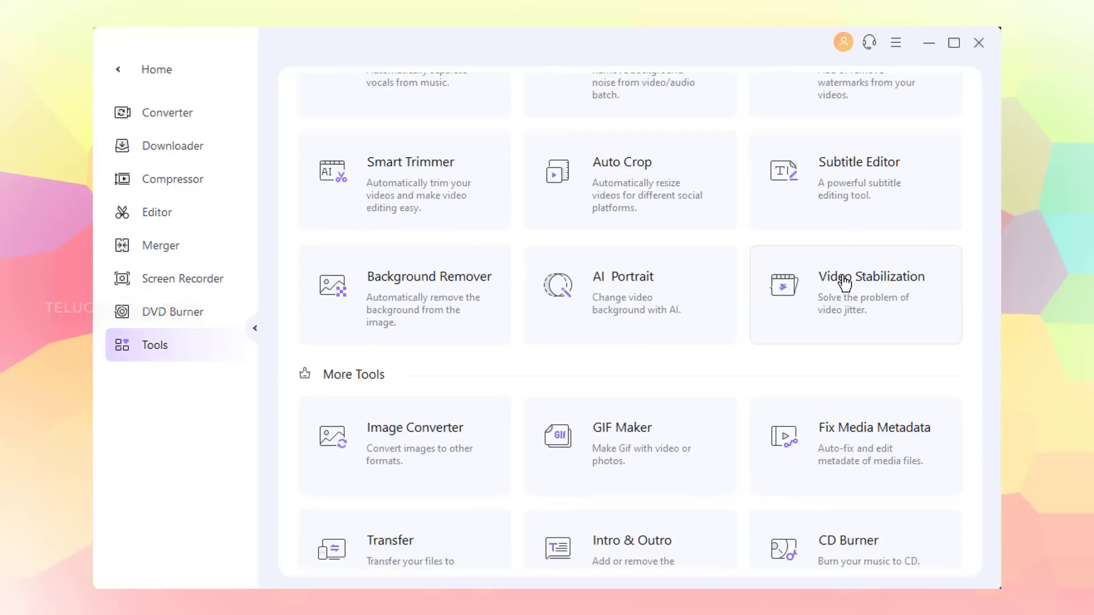
{"action": "scroll", "coordinate": [760, 365], "scroll_direction": "down", "scroll_amount": 3}
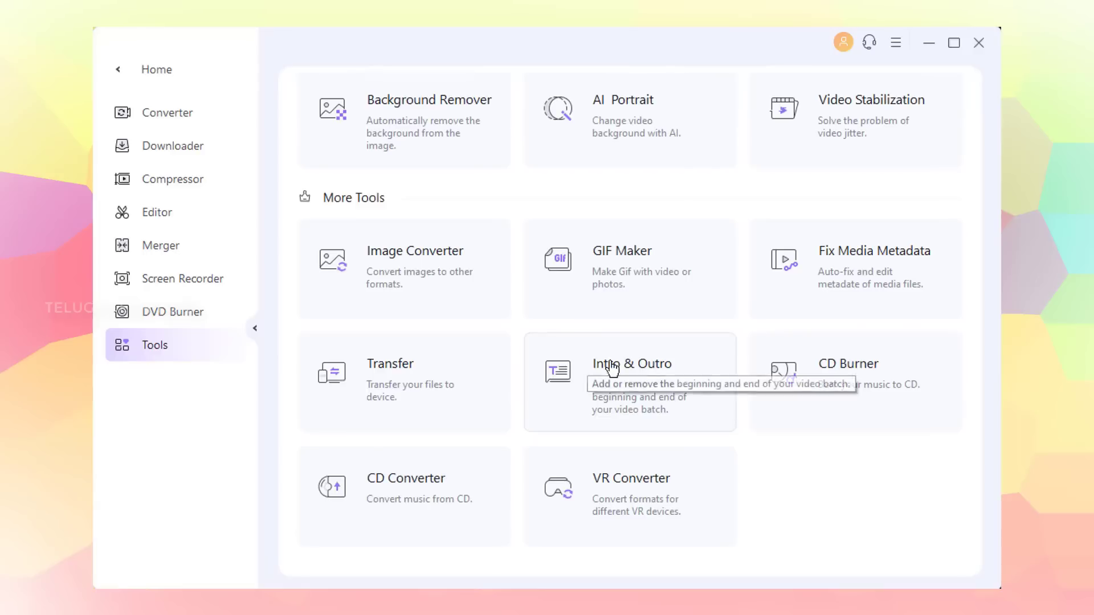